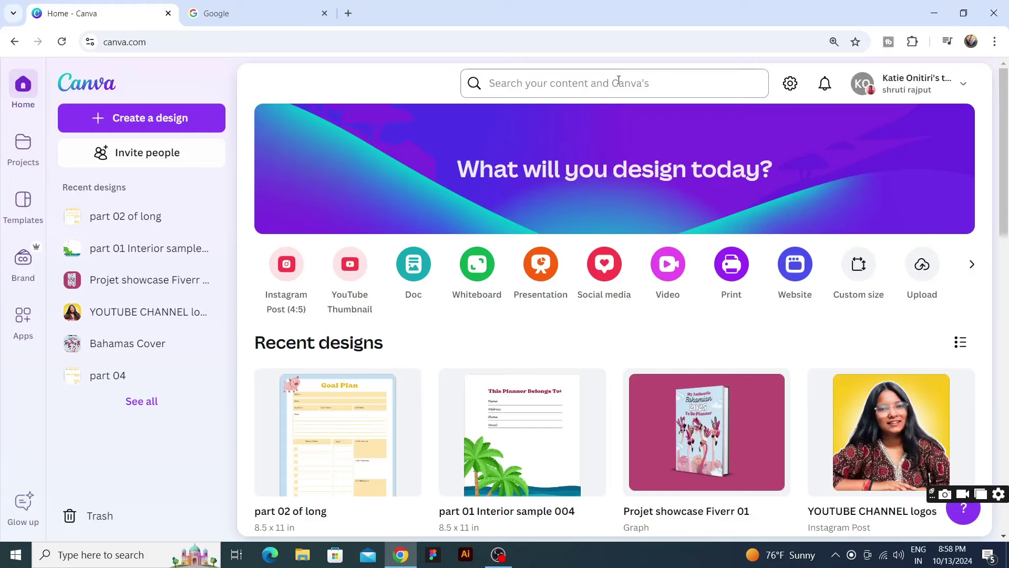
Create a blank YouTube Thumbnail design and name it Podcast Thumbnail.
click(618, 81)
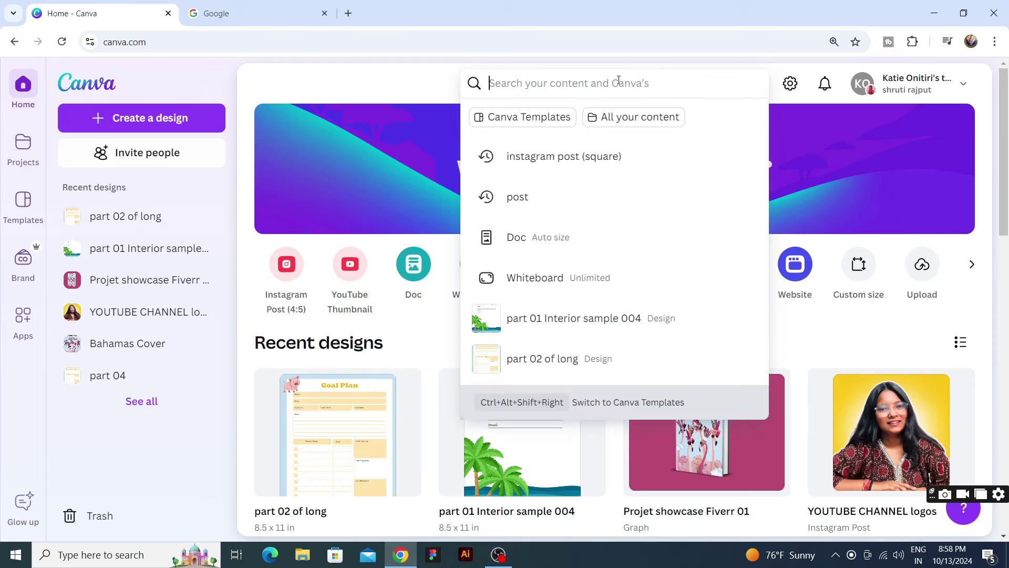
click(356, 273)
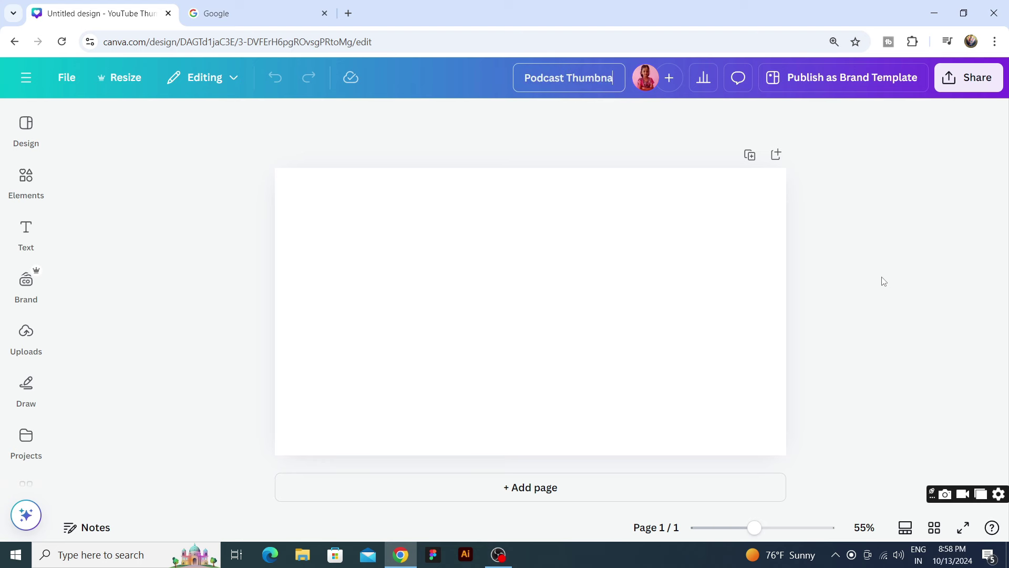
Set the blank page's background colour to black.
click(531, 184)
click(517, 119)
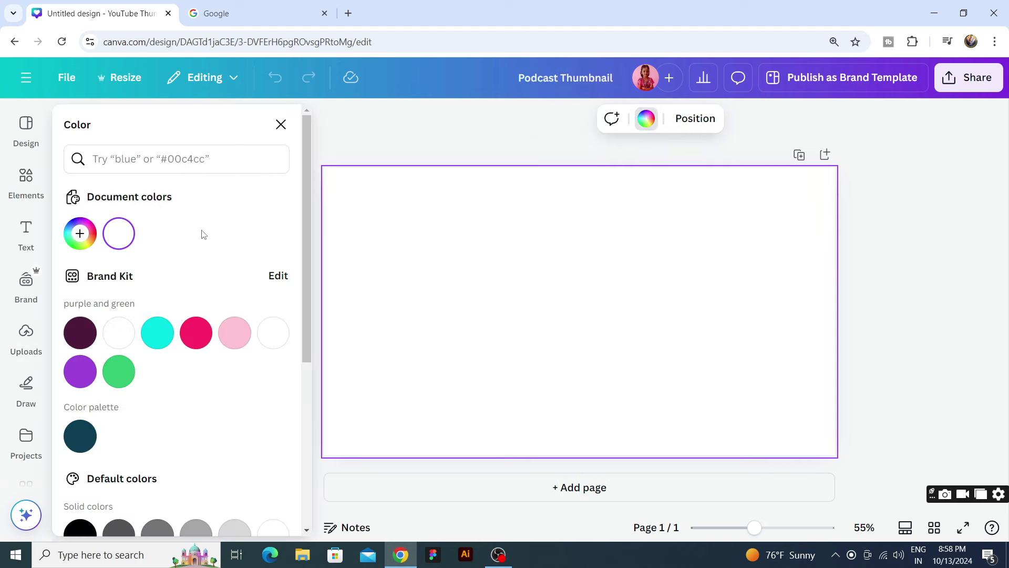
click(79, 532)
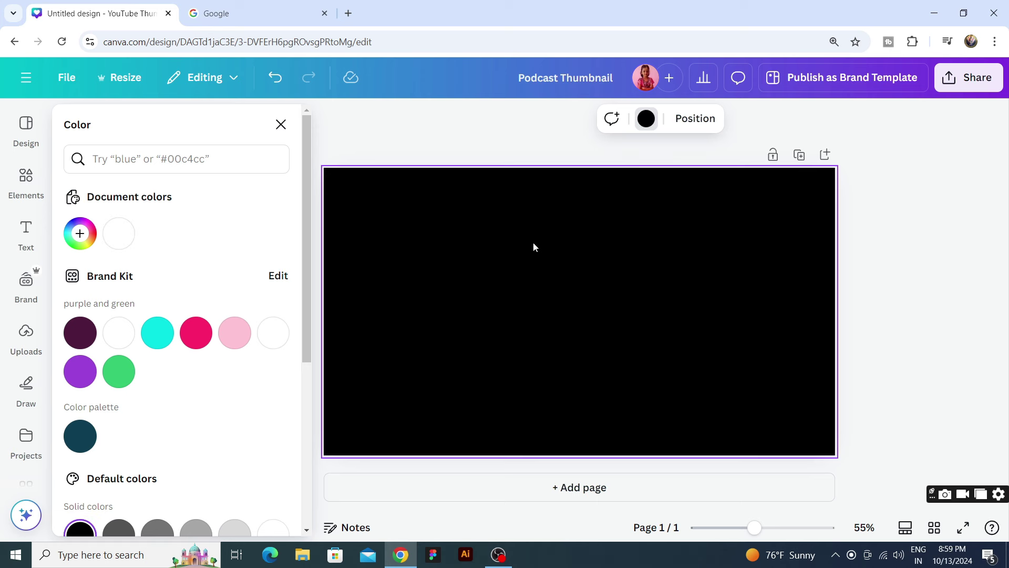
click(281, 124)
Find photos matching "Girl" and add the smiling curly-haired woman in a knitted sweater with a blurred blue background.
click(135, 135)
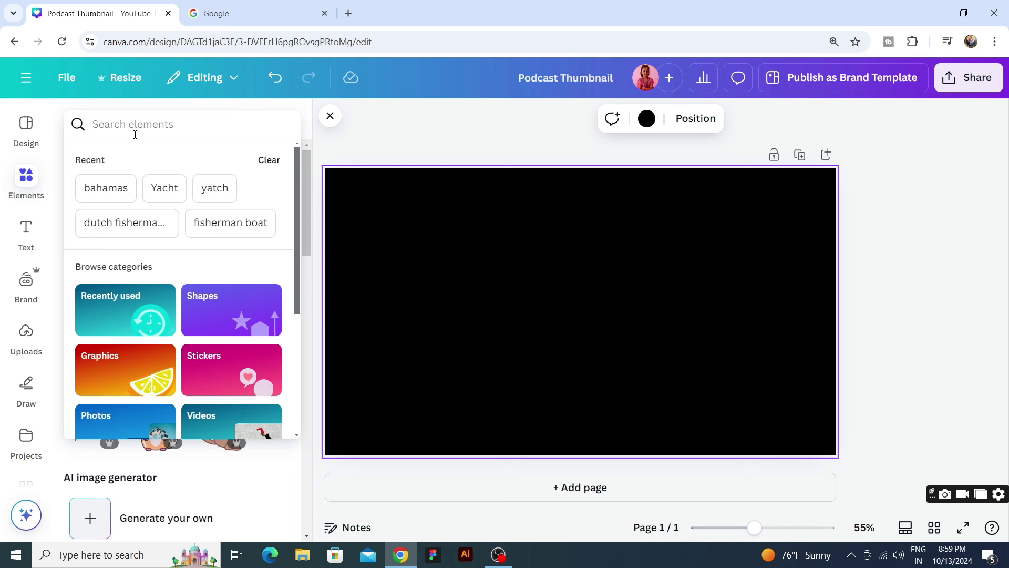
text(Girl)
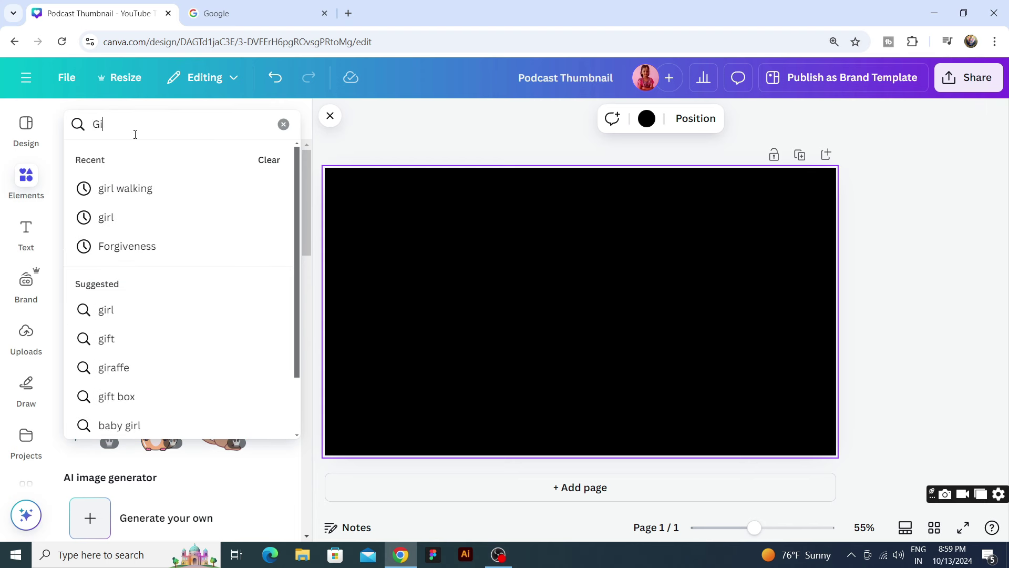
key(Return)
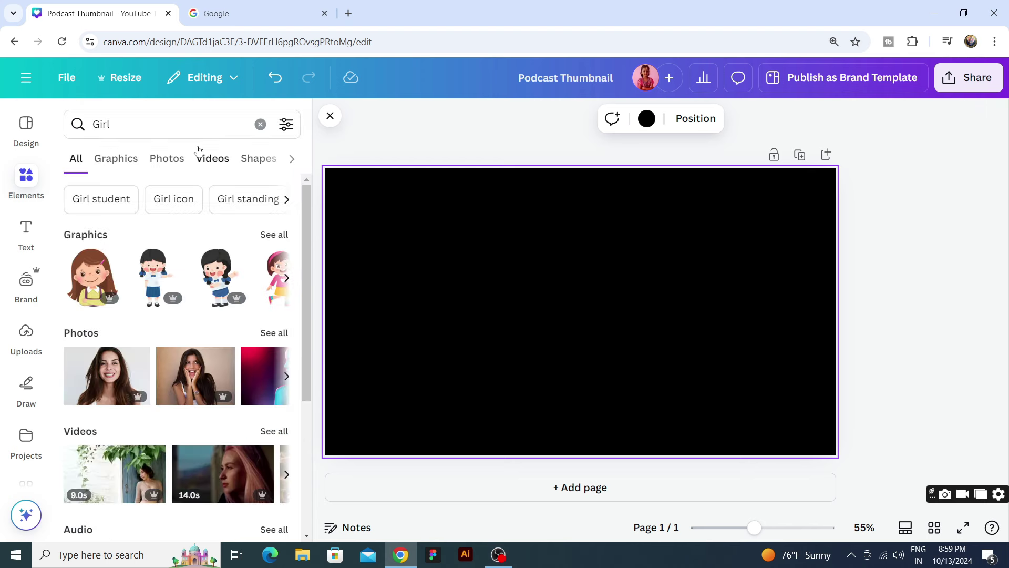
click(184, 154)
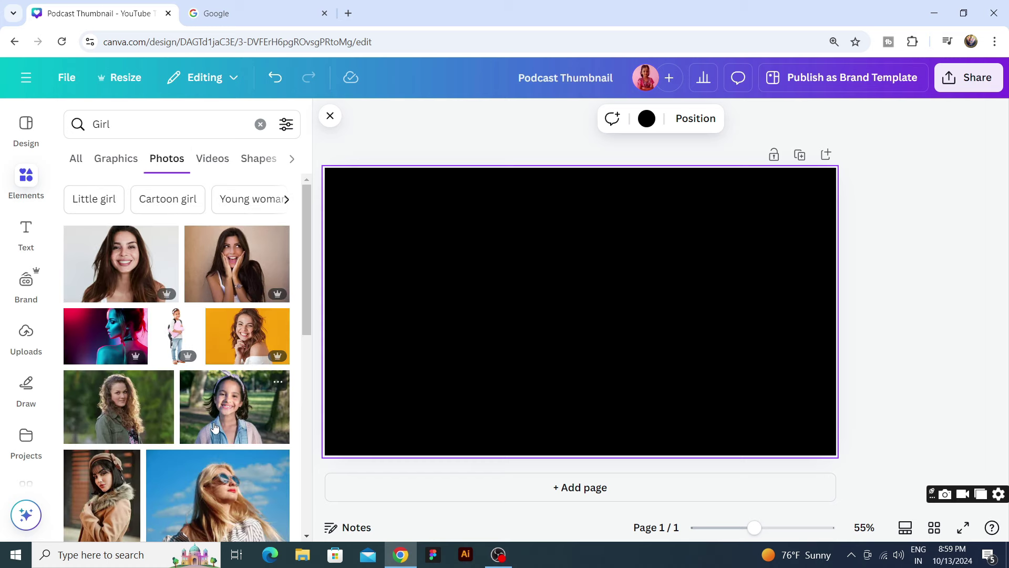
scroll(210, 427, down, 4)
drag(252, 221, 798, 381)
key(Delete)
scroll(140, 349, down, 10)
click(235, 393)
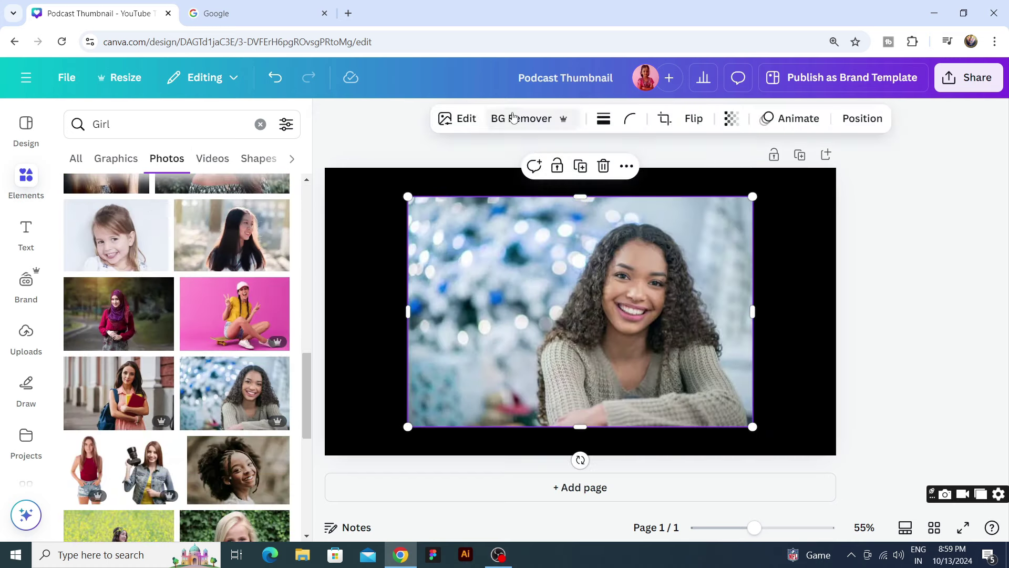
Remove the woman photo's background, then enlarge it and place it so she fills the left half of the page.
click(510, 117)
drag(597, 333, 692, 358)
drag(507, 341, 615, 340)
drag(731, 339, 353, 339)
drag(473, 225, 583, 116)
click(805, 226)
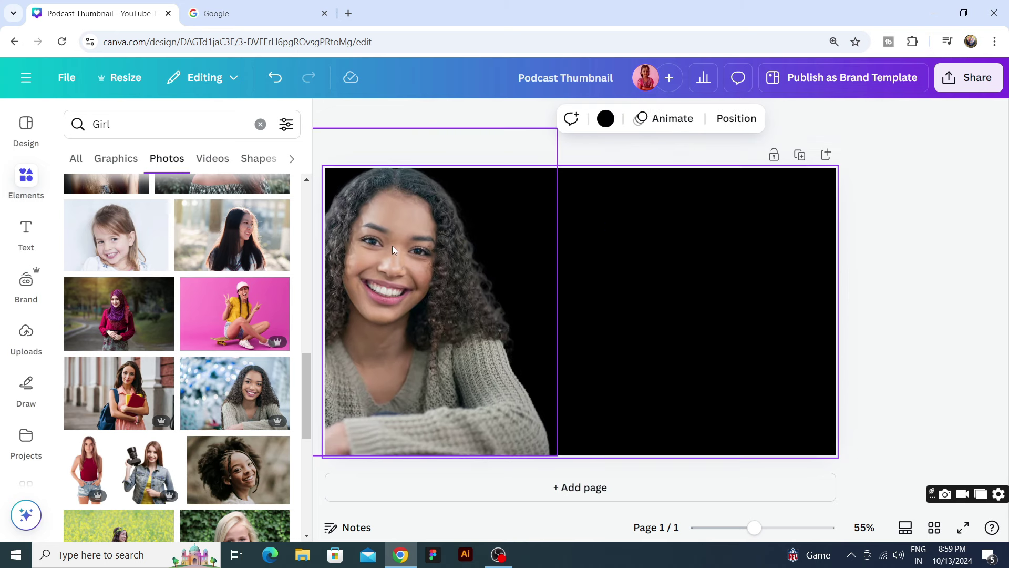
Find photos matching "boy" and add the smiling dark-haired boy in a black T-shirt.
click(162, 134)
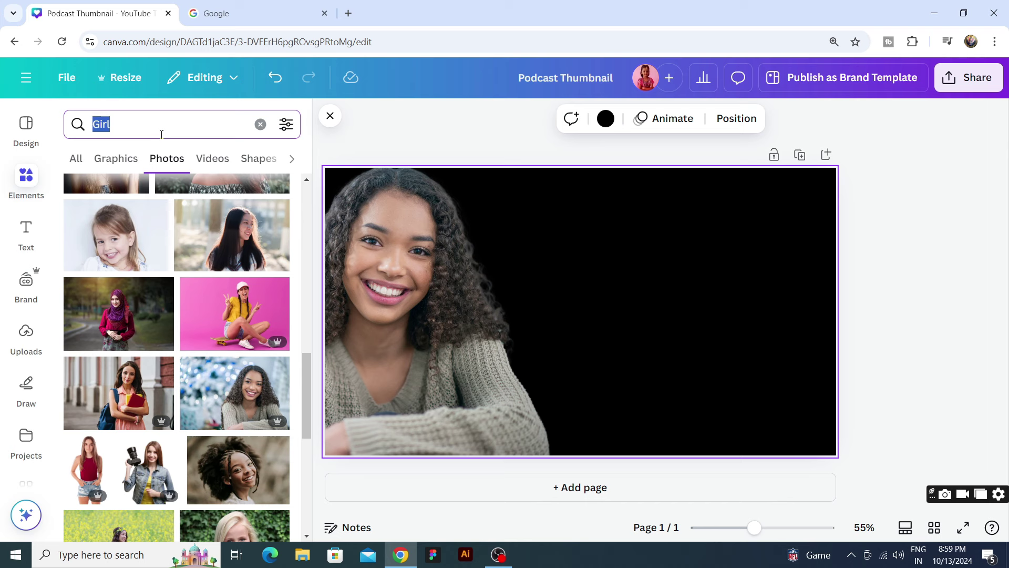
text(boy)
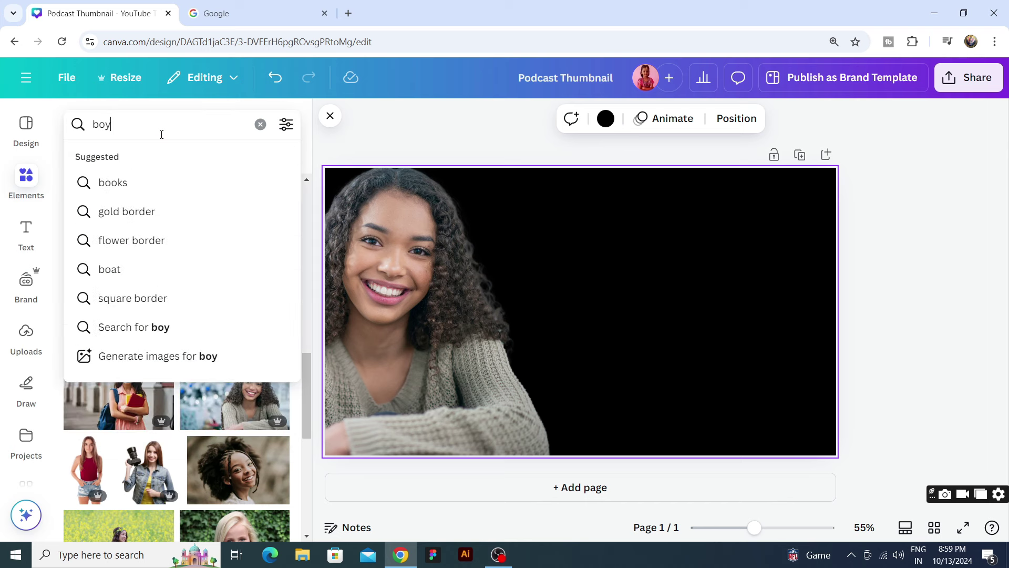
key(Return)
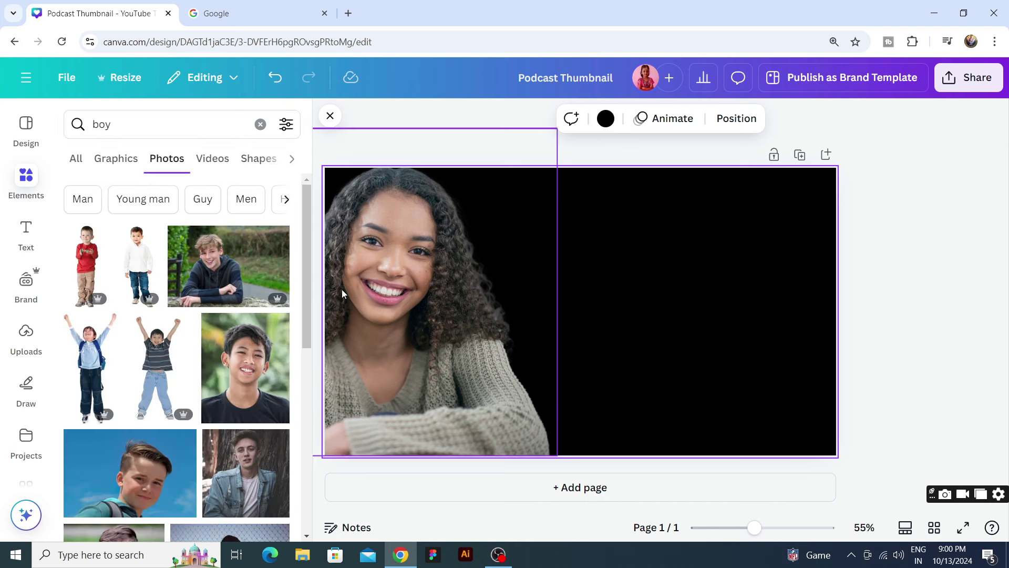
click(245, 368)
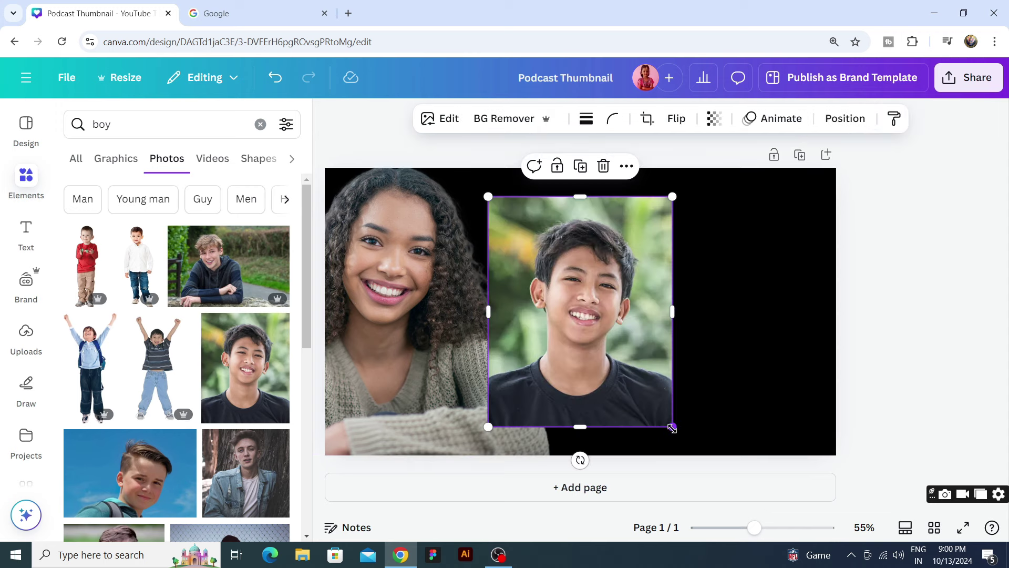
Remove the boy photo's background, then enlarge it and place it against the right edge of the page.
drag(673, 428, 722, 489)
drag(606, 343, 734, 311)
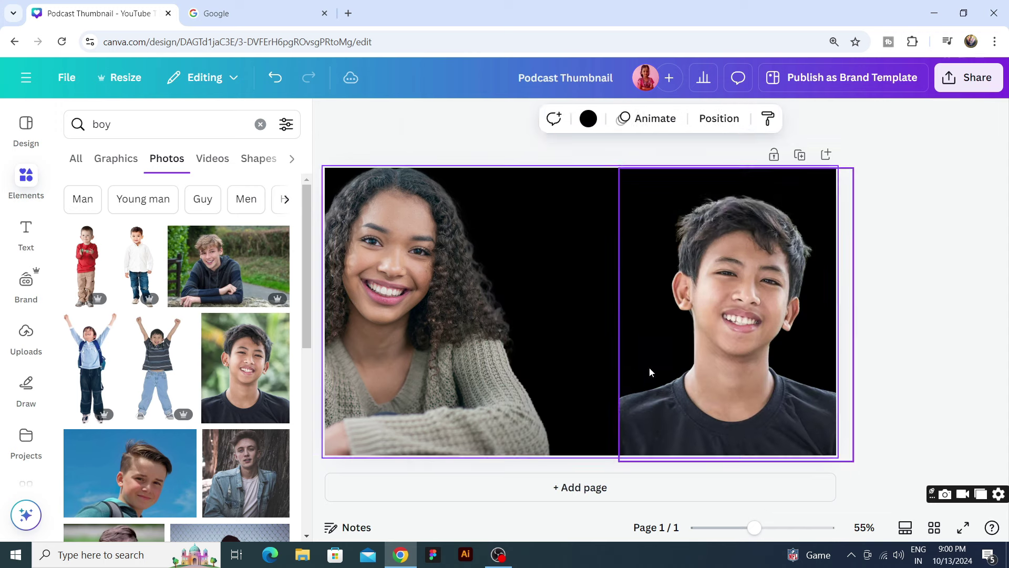
click(648, 371)
drag(619, 166, 560, 150)
drag(699, 284, 736, 284)
click(676, 119)
click(676, 156)
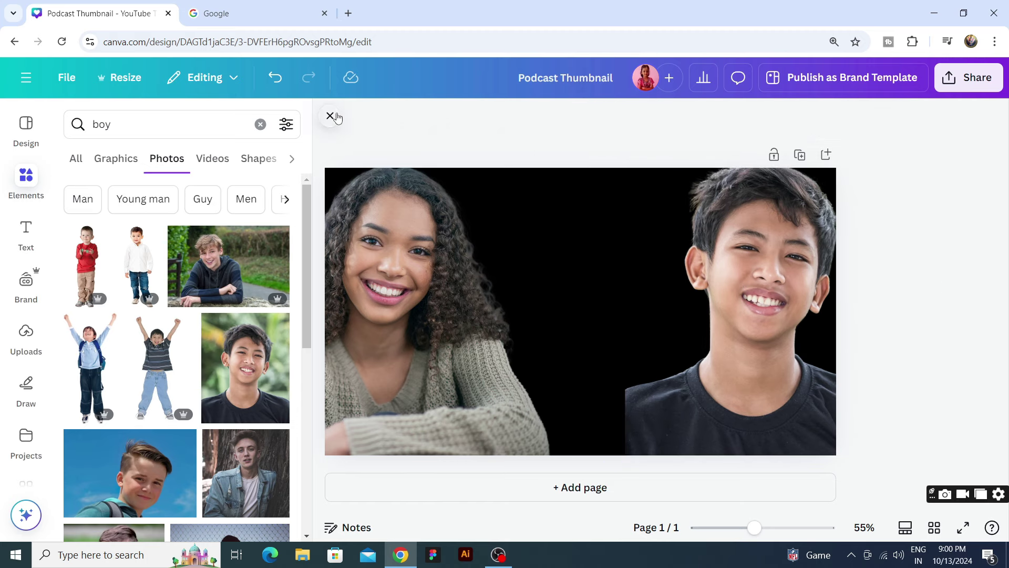
Crop the boy and woman photos so that neither extends beyond the page edges.
click(331, 116)
click(583, 338)
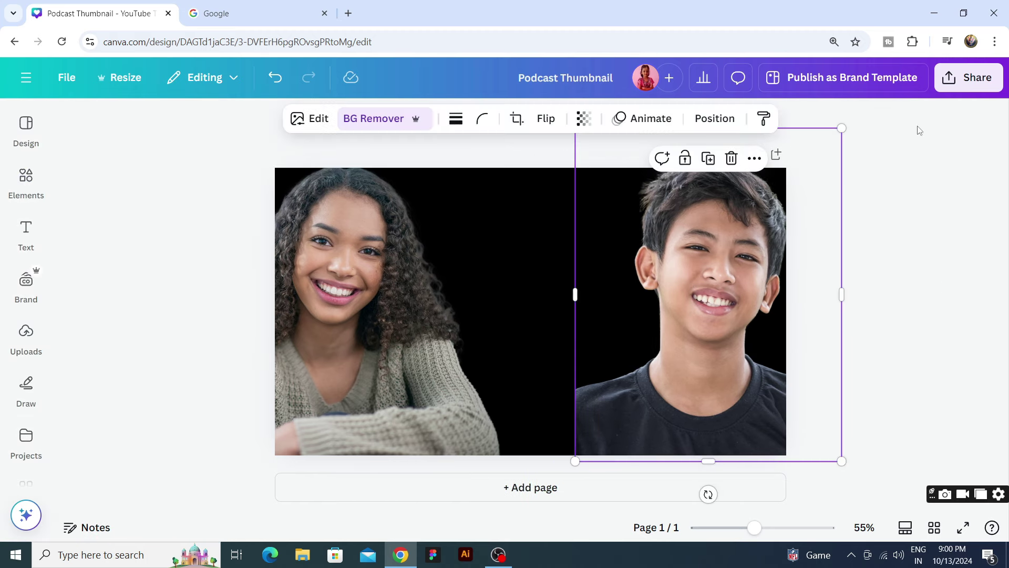
drag(812, 123, 808, 163)
drag(837, 209, 786, 219)
click(329, 289)
drag(221, 132, 218, 168)
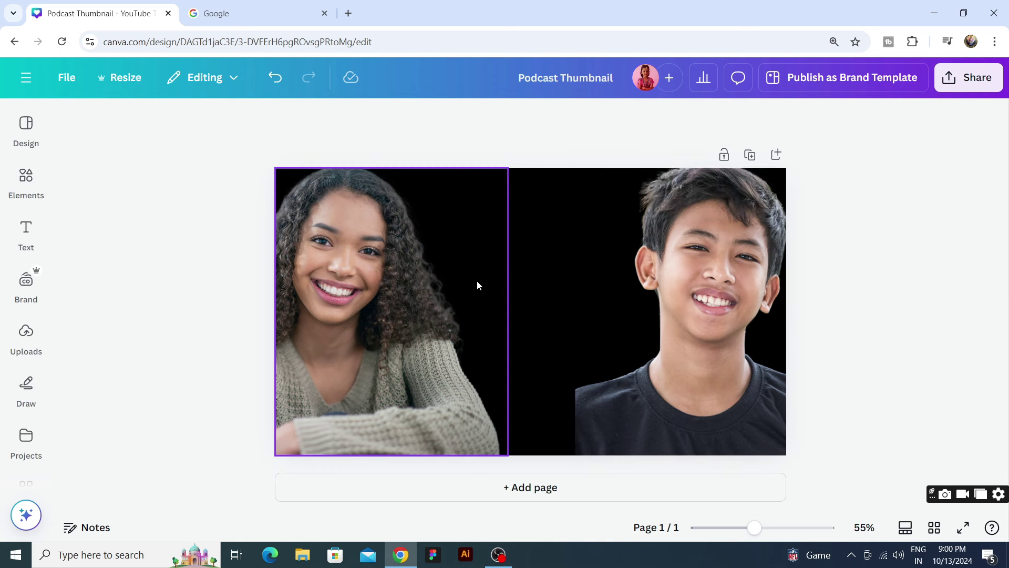
Add the text "16 YEAR OLD MAKES 20K/MONTH" at size 53.4 in the upper part of the page, wrapped onto two lines.
key(t)
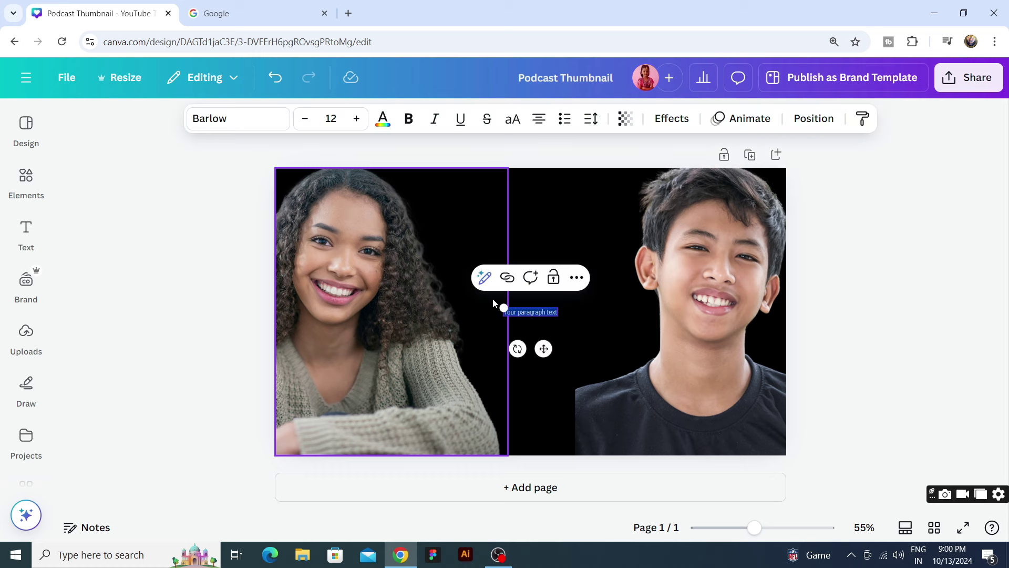
drag(497, 307, 319, 315)
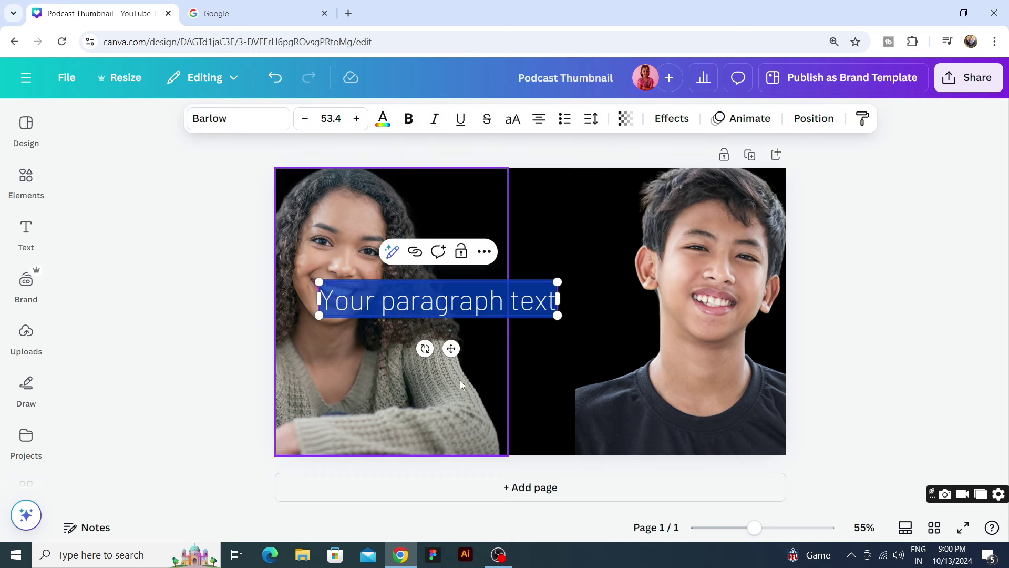
drag(451, 349, 538, 284)
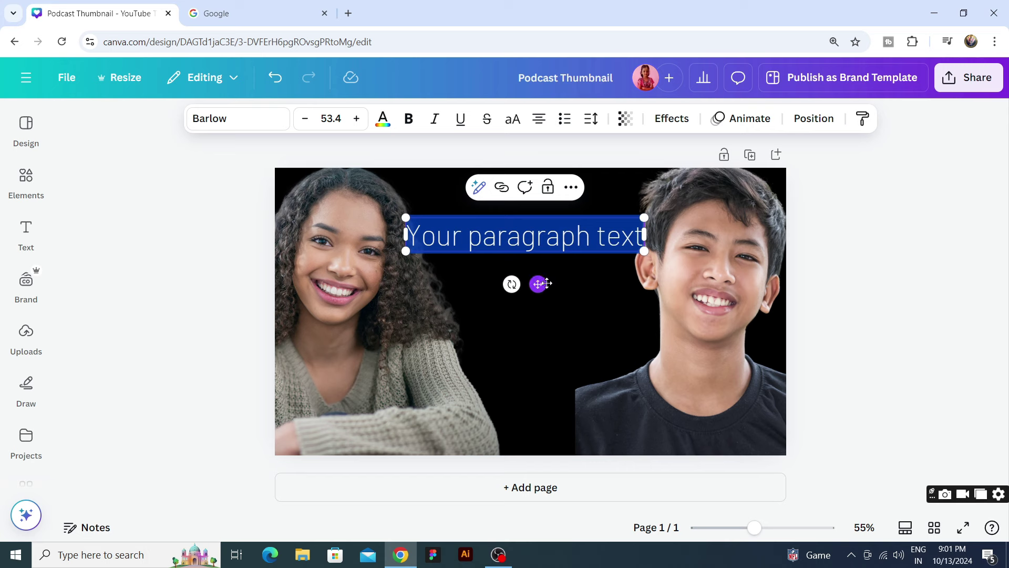
text(16 YEAR OLD MAKES 20K/MONTH)
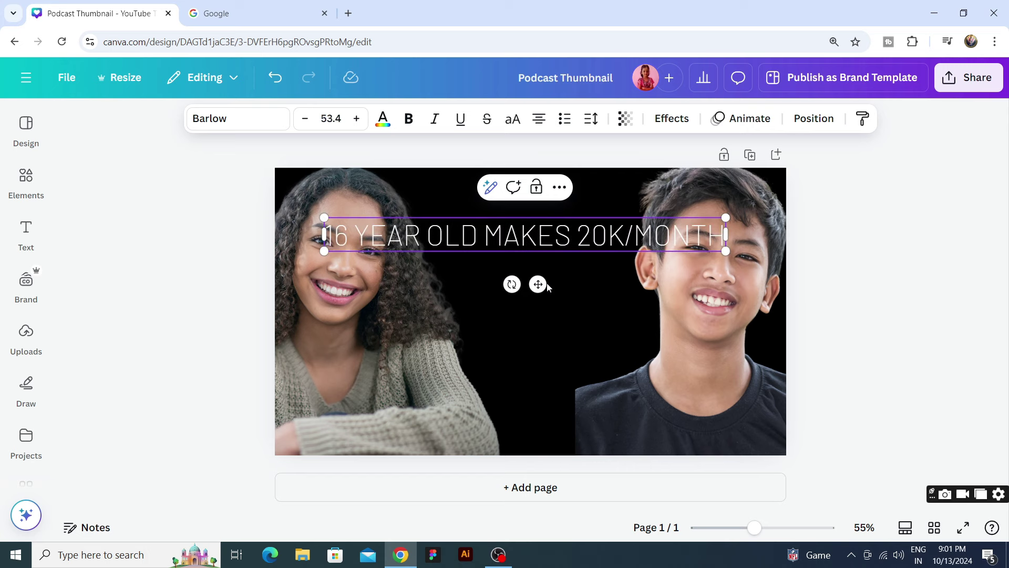
drag(731, 232, 573, 238)
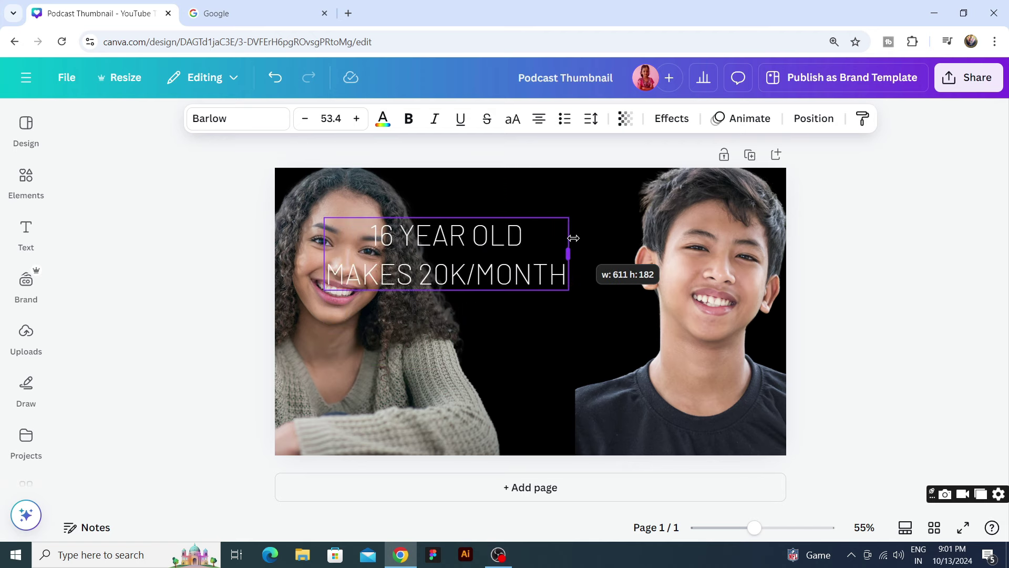
Change the headline's font to Anton.
click(238, 118)
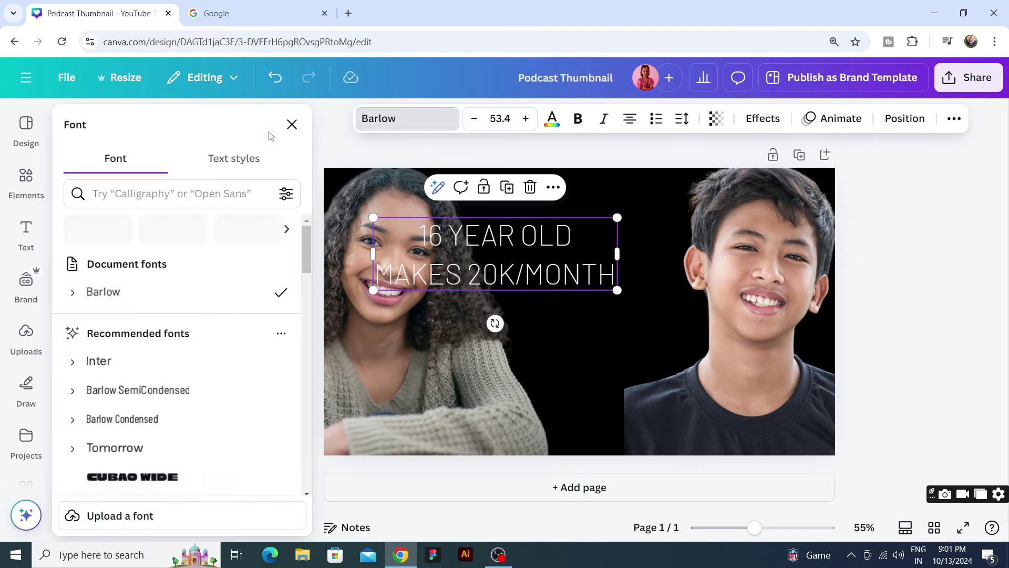
click(165, 190)
text(ANTON)
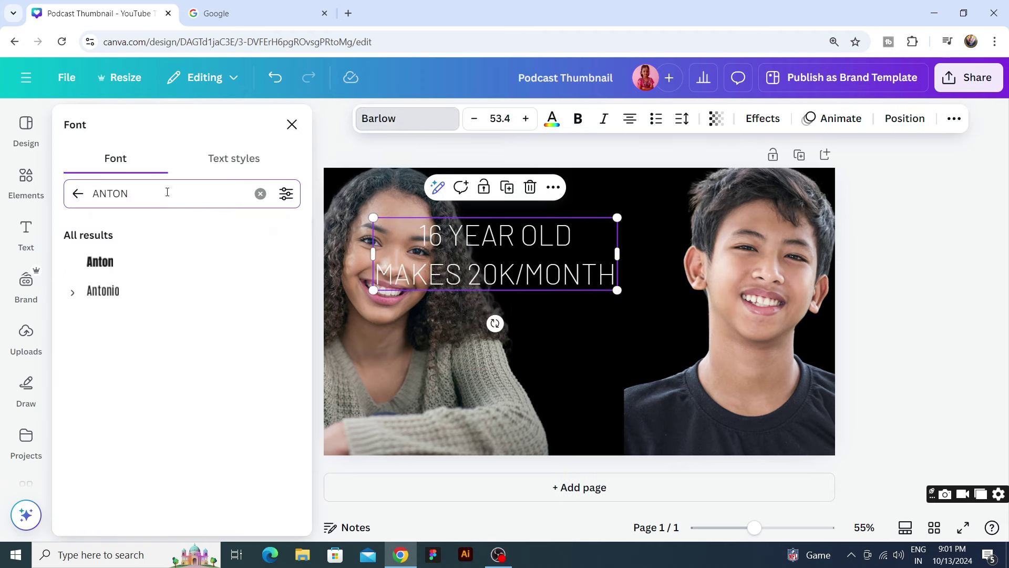
click(100, 262)
click(292, 124)
Fit the headline between the two portraits on three lines with tighter line spacing.
drag(446, 247, 562, 221)
drag(687, 227, 631, 228)
click(590, 119)
drag(566, 228, 535, 237)
click(928, 333)
Centre the headline horizontally on the page.
click(814, 119)
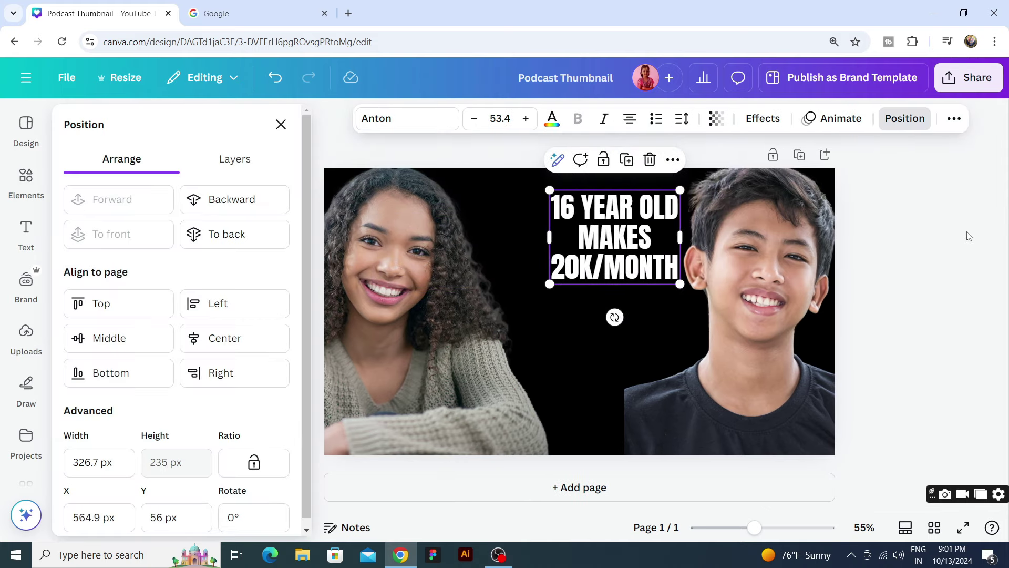
click(209, 343)
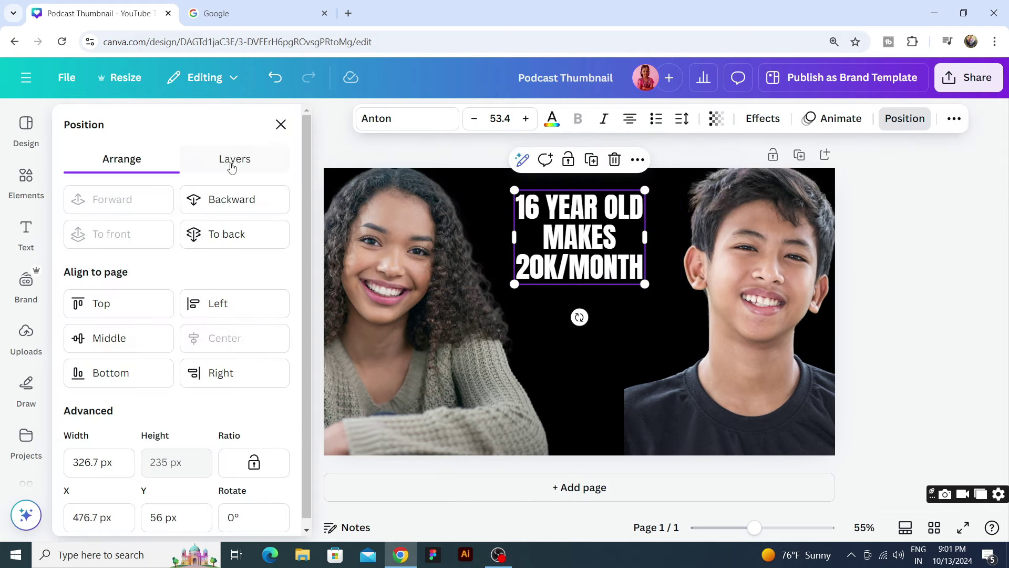
click(281, 124)
Find photos matching "GOLDEN" and add the plain gold gradient picture to the page.
click(12, 184)
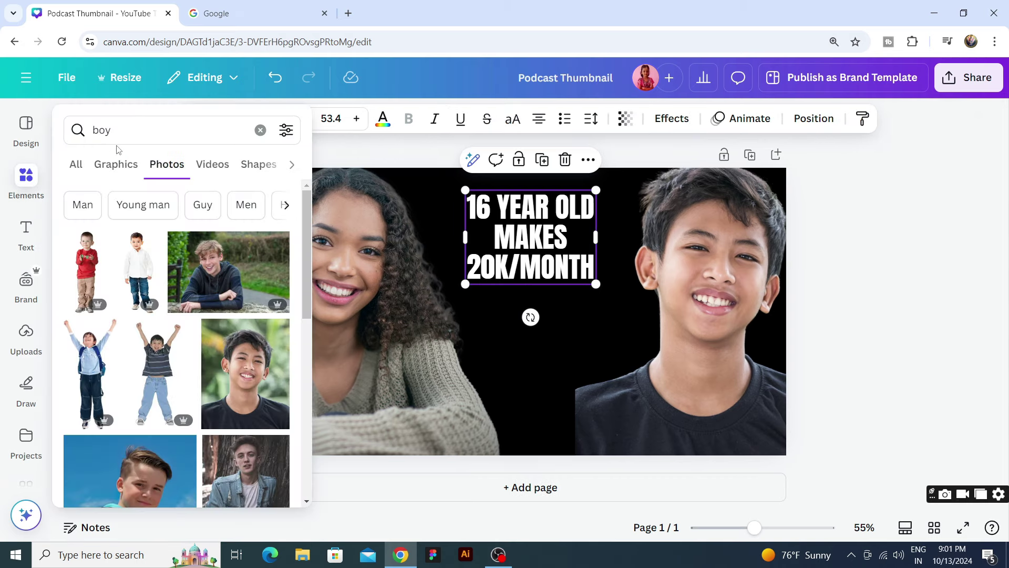
text(GOLDEN)
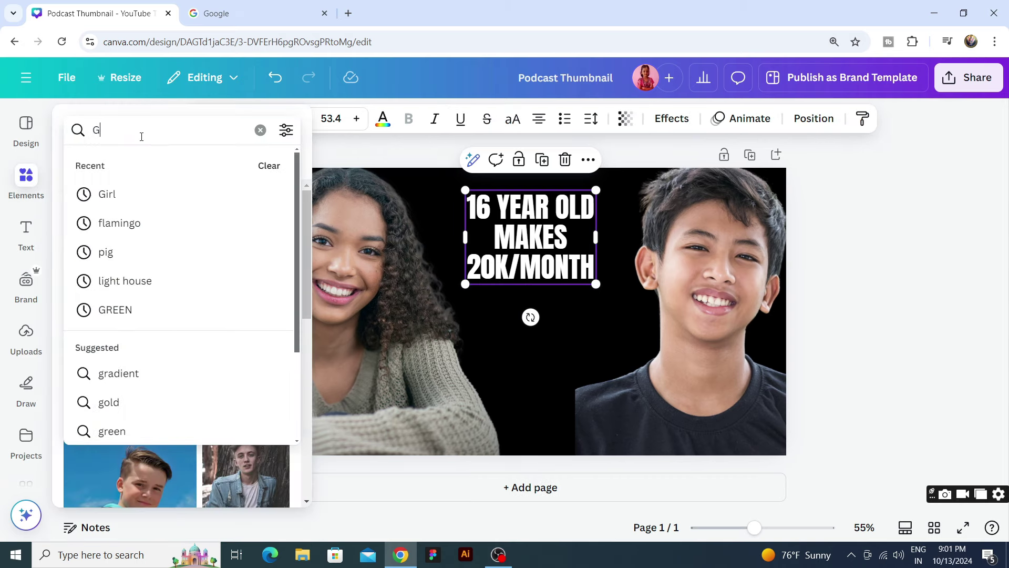
key(Return)
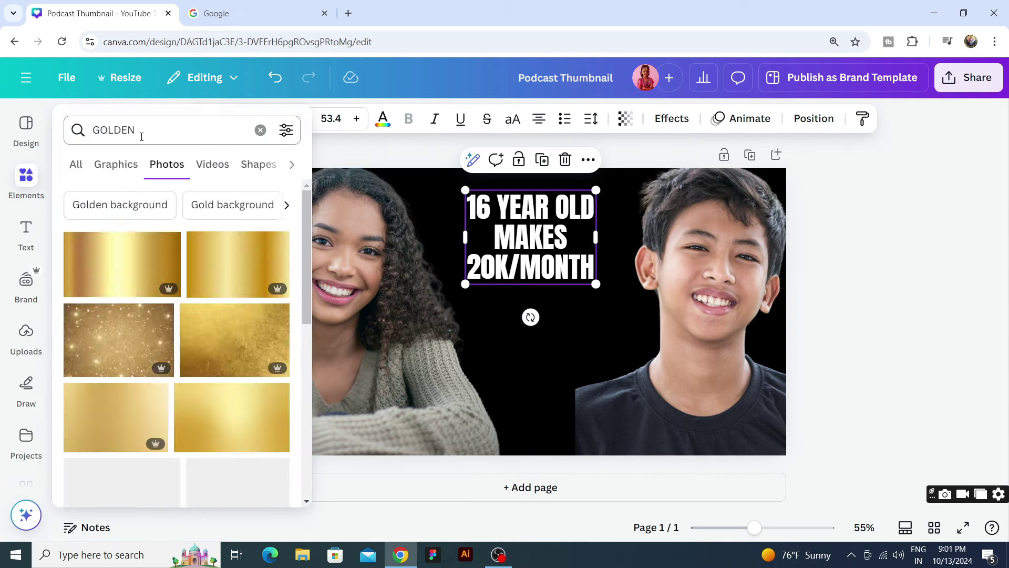
click(229, 409)
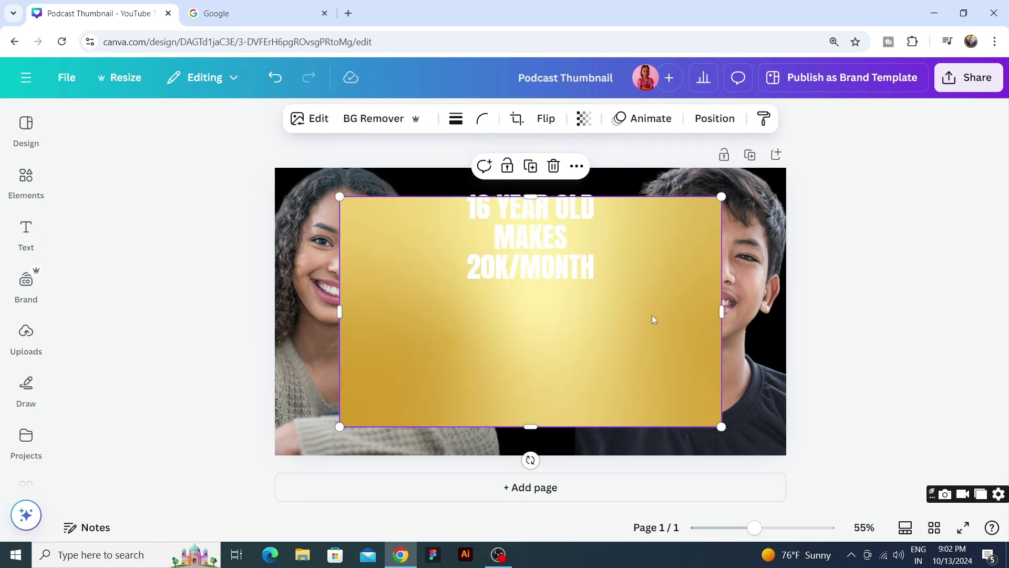
click(25, 181)
scroll(187, 360, down, 5)
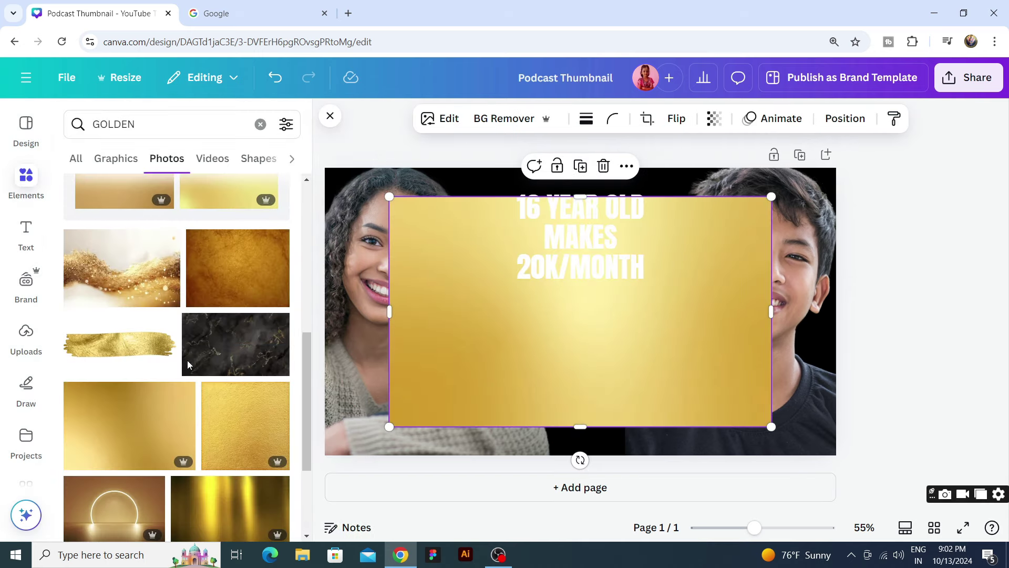
scroll(187, 361, down, 8)
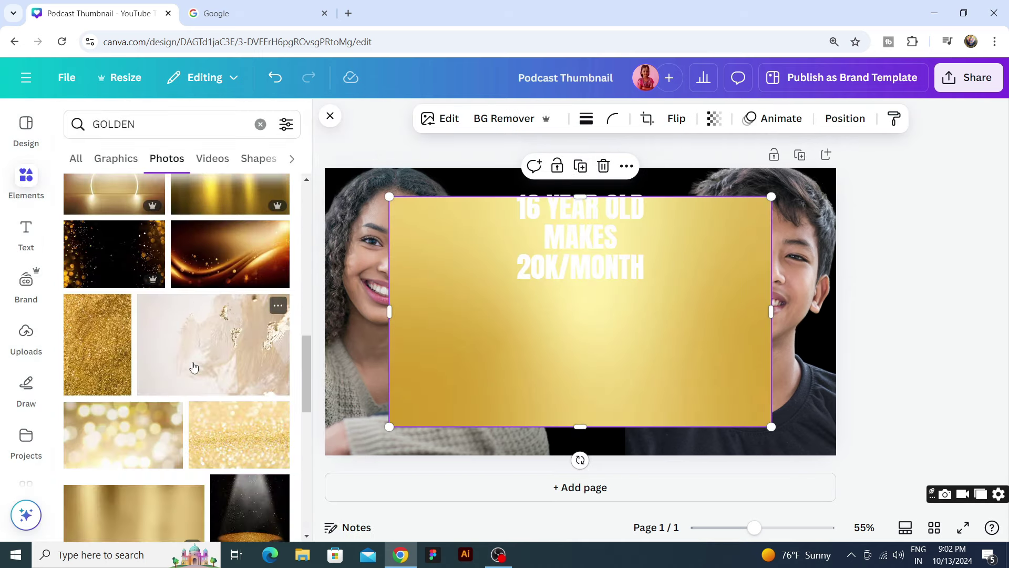
scroll(194, 367, down, 8)
click(330, 115)
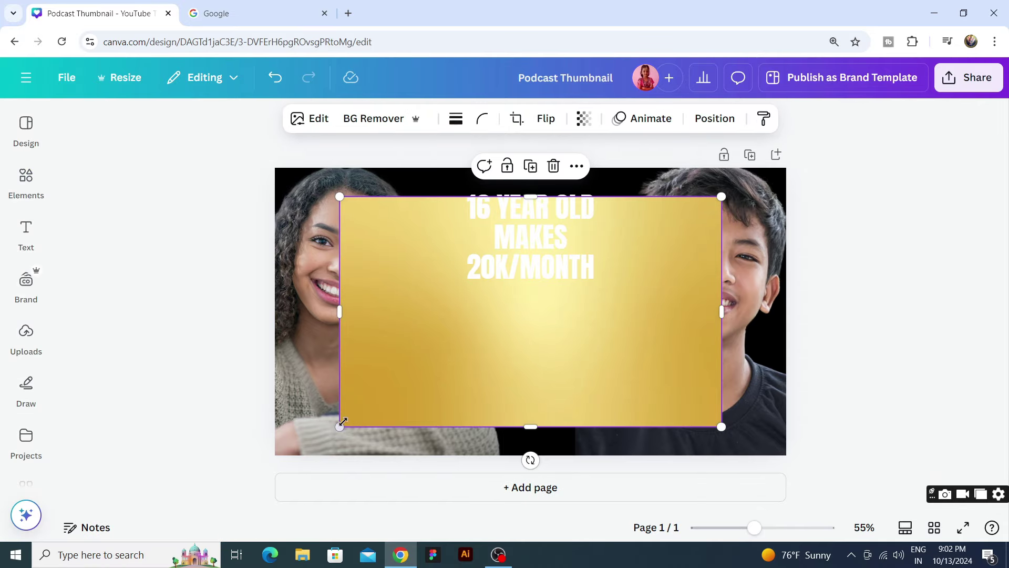
Round the gold picture's corners and scale it down to about 567 × 334 px between the two portraits.
click(477, 122)
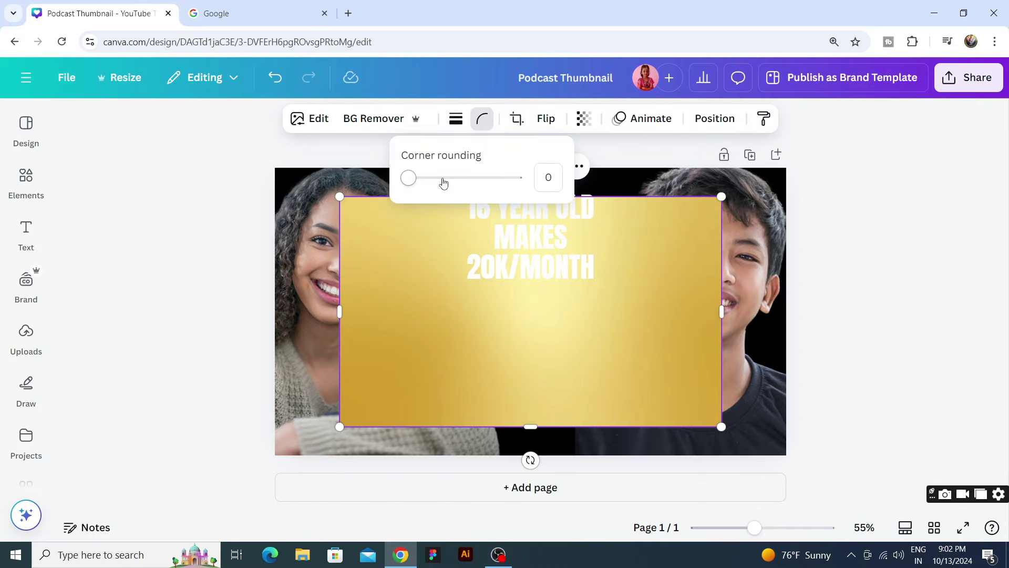
drag(409, 178, 455, 181)
click(534, 336)
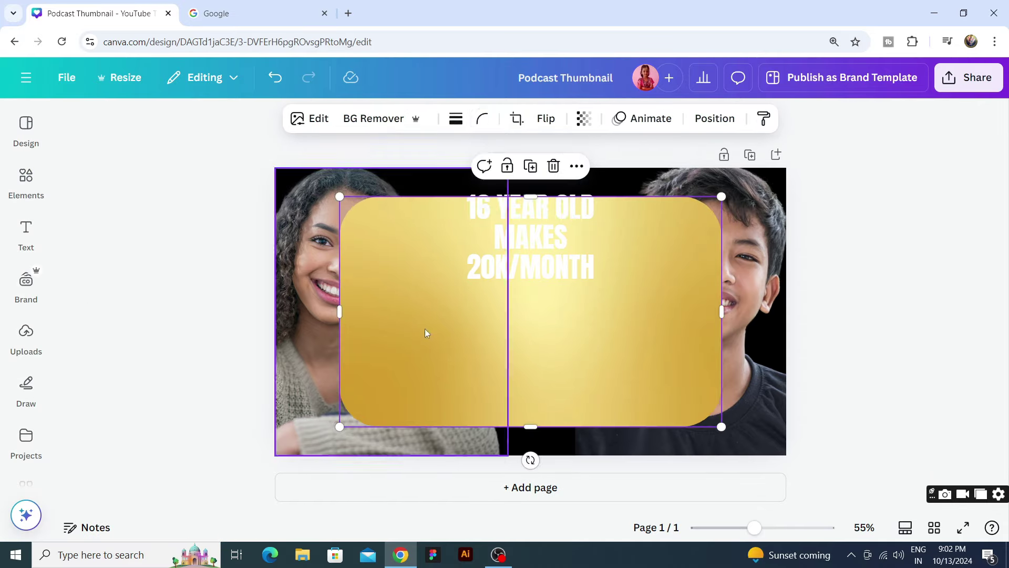
drag(566, 327, 615, 303)
drag(777, 405, 618, 308)
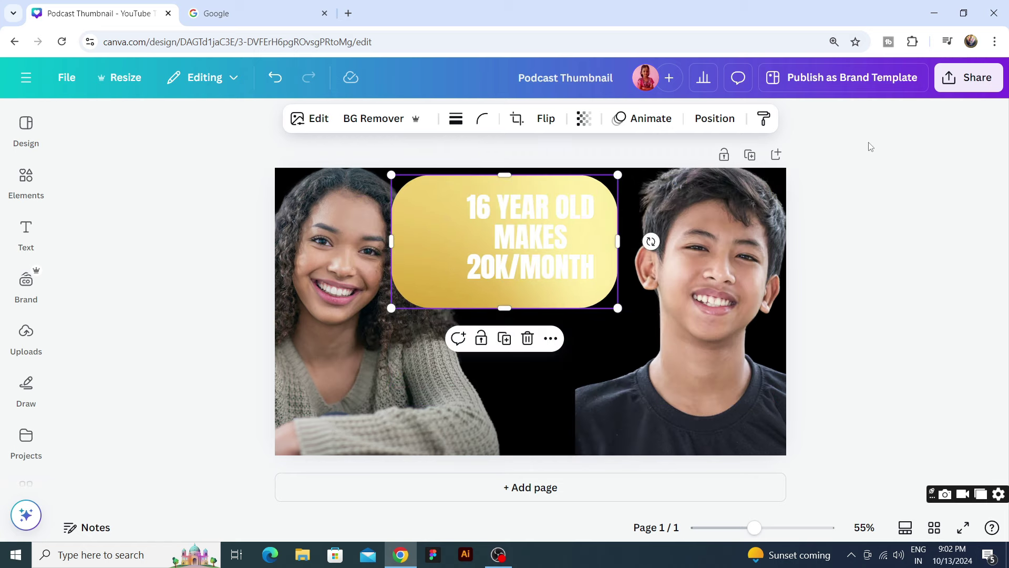
Centre the gold shape horizontally on the page and send it behind all other elements.
click(734, 125)
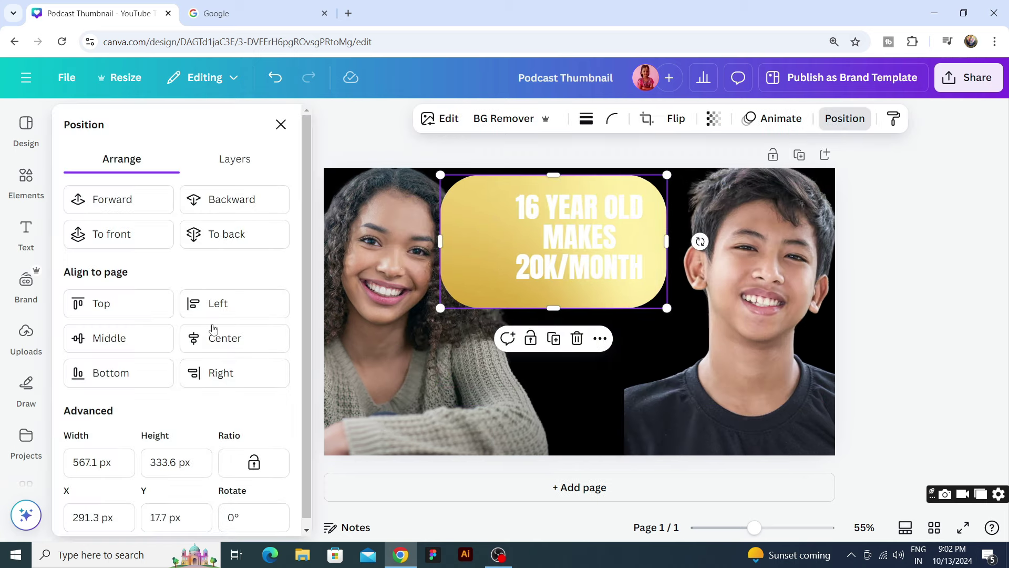
click(209, 336)
click(226, 234)
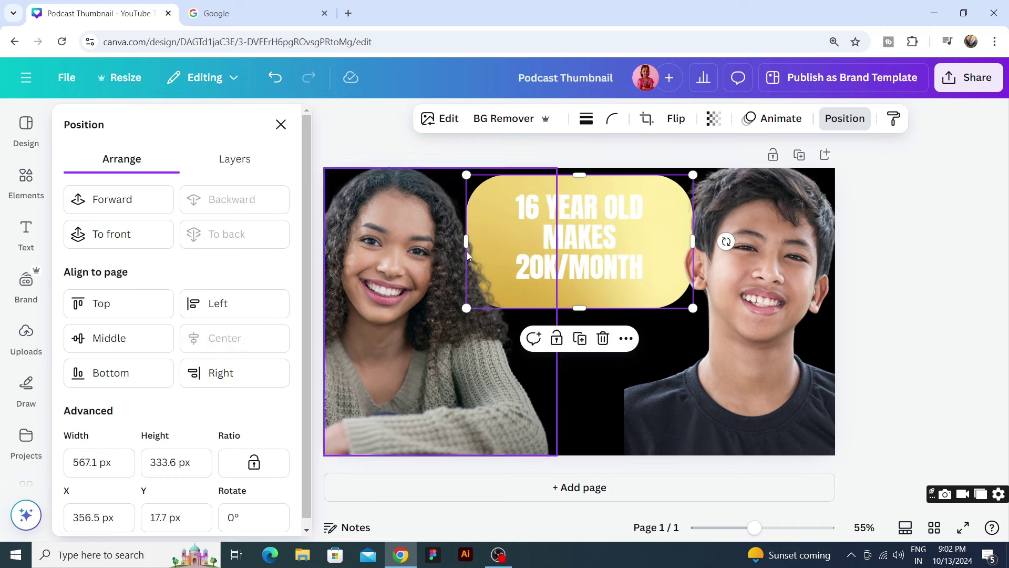
click(930, 295)
Colour the headline black and enlarge it to about size 72.4 so it fills the gold shape.
click(484, 207)
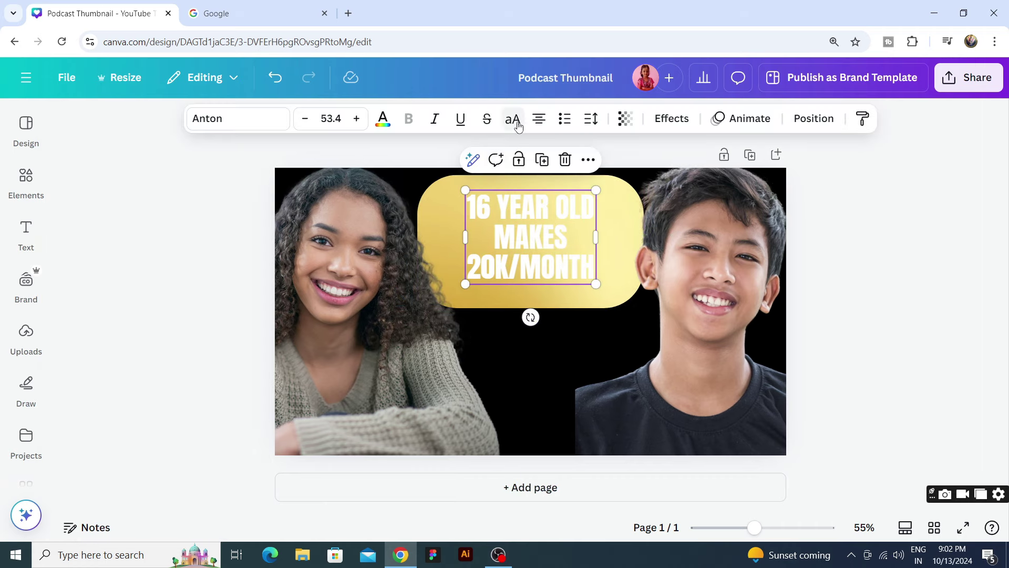
click(383, 134)
click(119, 232)
click(277, 126)
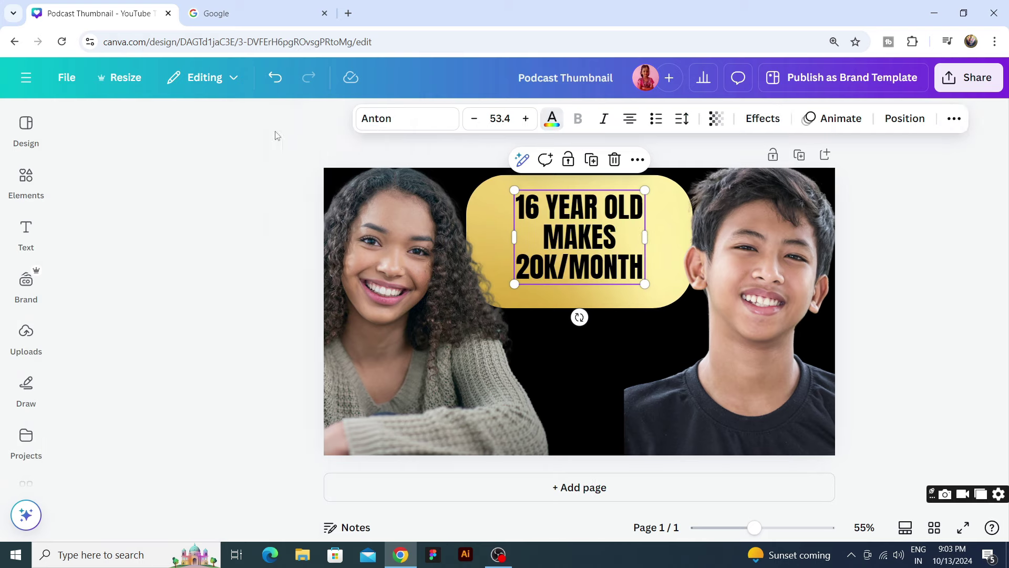
click(163, 252)
drag(576, 265, 613, 310)
drag(514, 257, 528, 257)
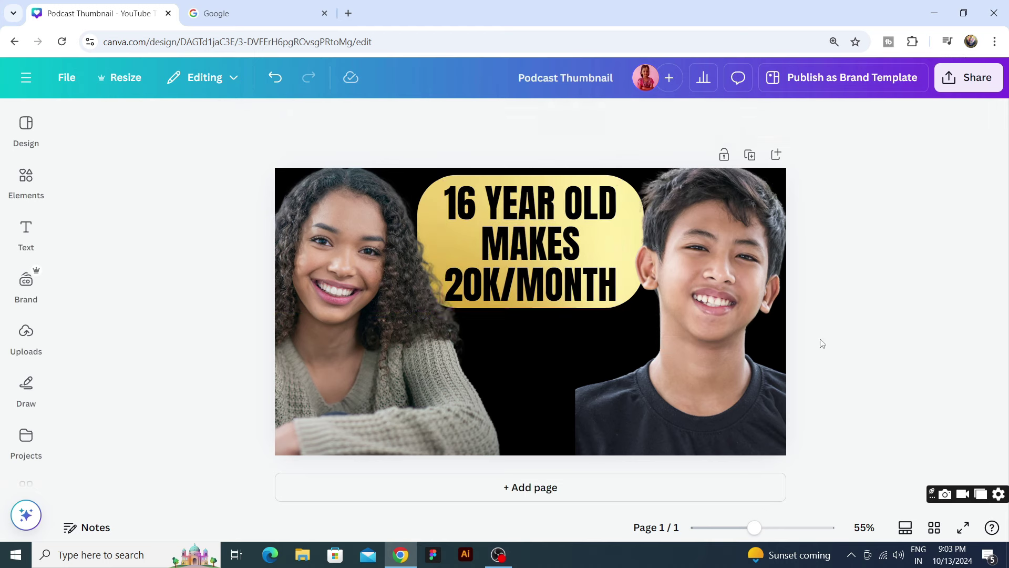
Search the element library's graphics for "WHITE GLOW".
click(26, 178)
click(140, 135)
text(WHITE)
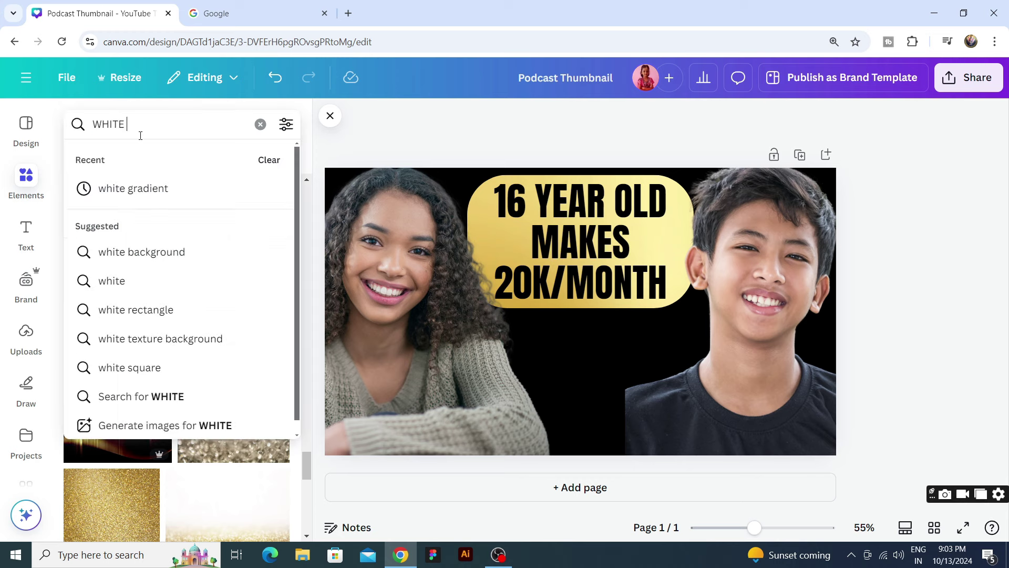
text(GLOW)
key(Return)
click(117, 158)
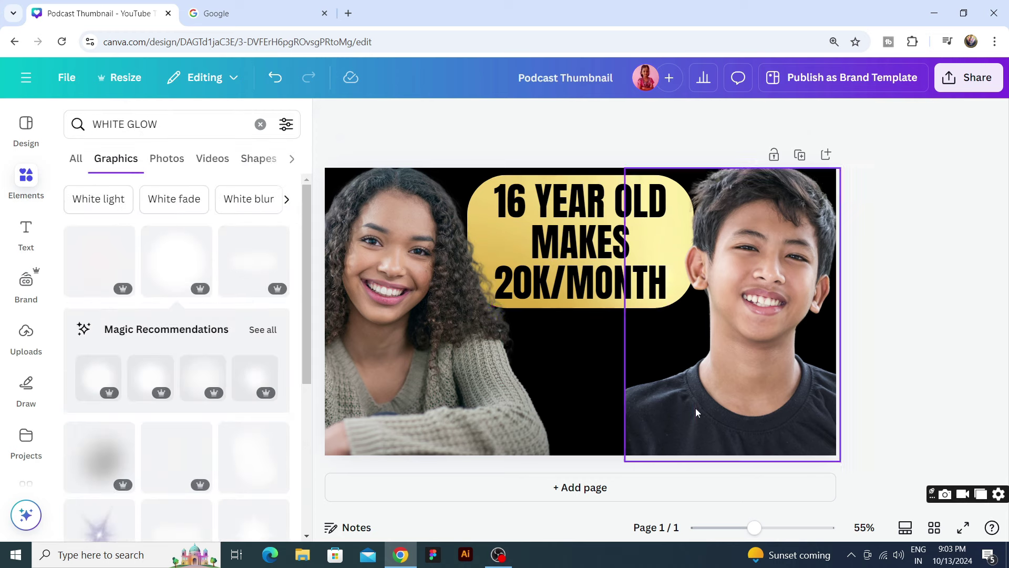
Try a soft round white glow as a highlight on the left part of the gold shape.
click(178, 268)
drag(680, 347, 598, 265)
drag(526, 194, 539, 236)
click(984, 337)
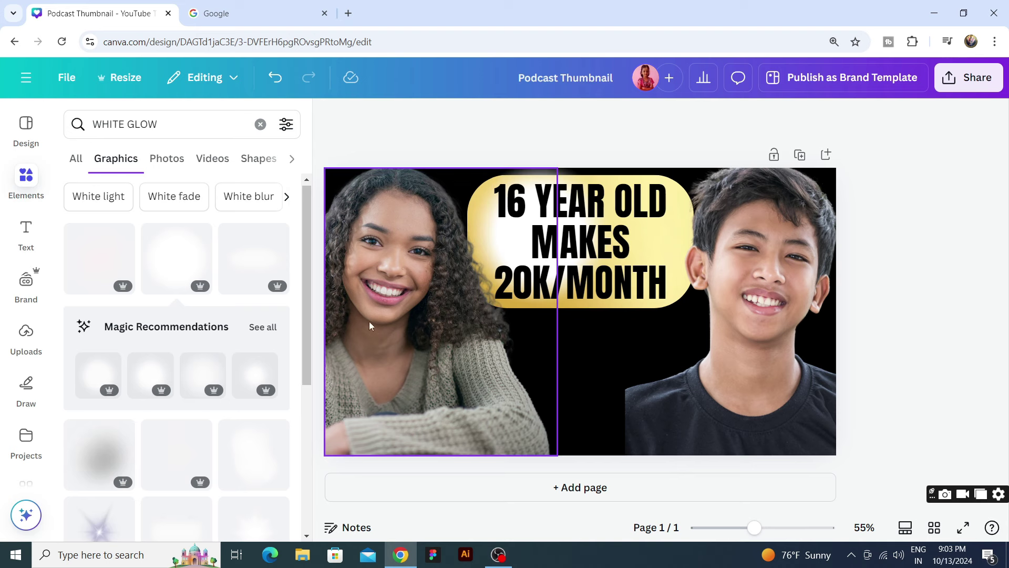
Find a wide, bar-shaped white glow, add it to the page and cut it for pasting.
scroll(217, 351, down, 4)
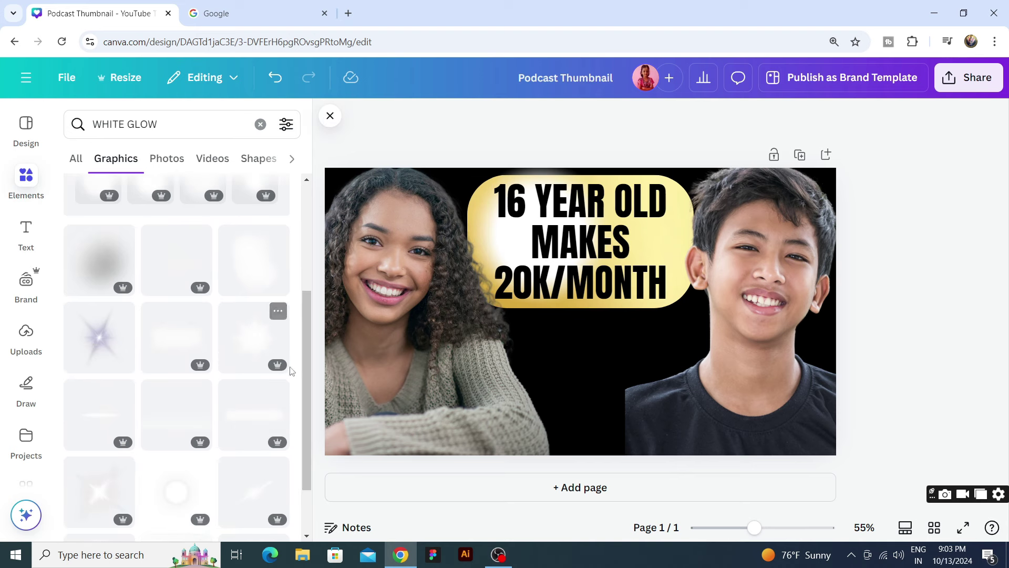
click(244, 438)
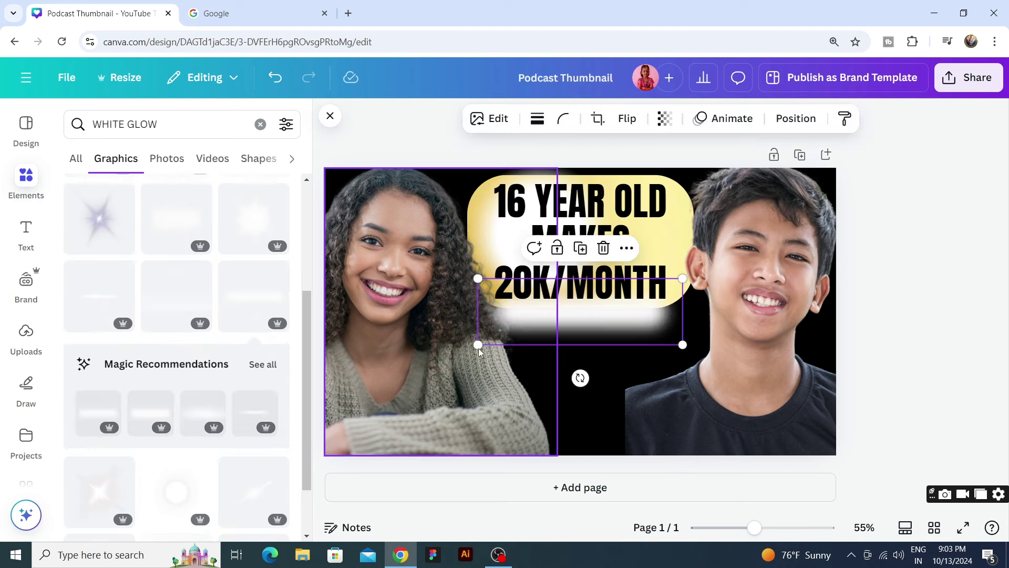
click(589, 295)
click(572, 312)
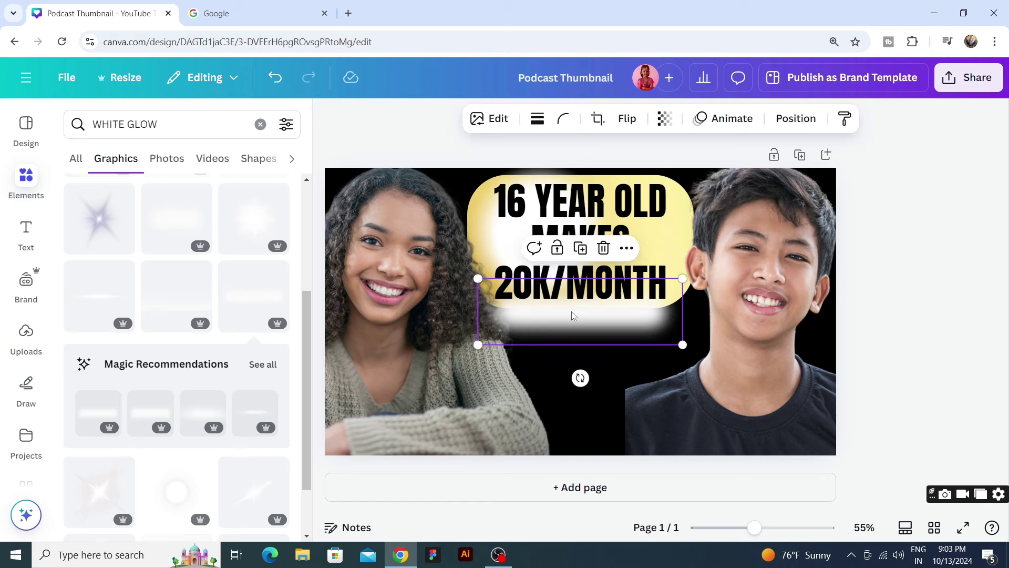
key(Delete)
Move the headline down off the gold shape and delete the round white glow.
drag(563, 245, 568, 417)
click(496, 215)
key(ctrl+z)
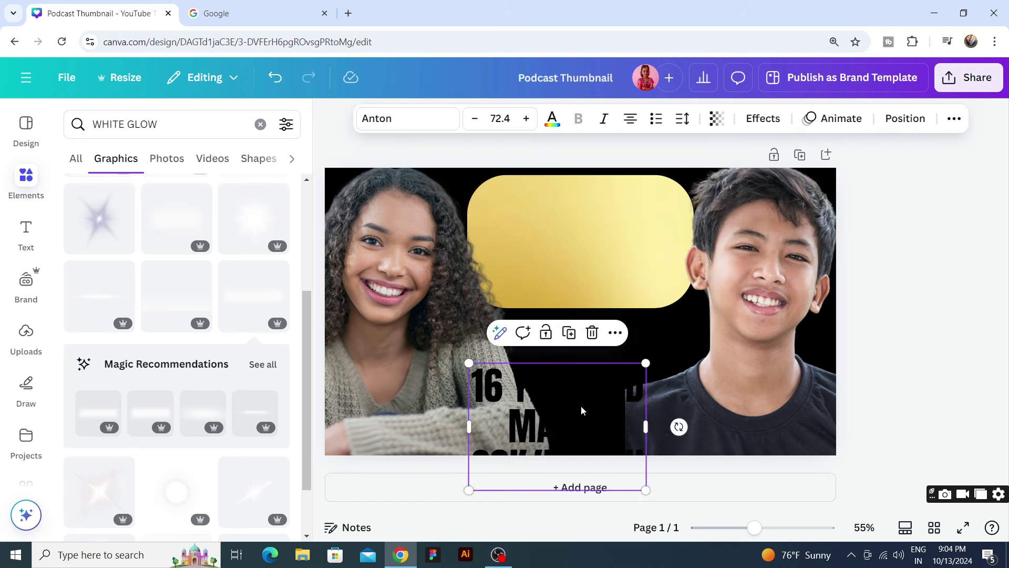
Paste the wide white glow onto the gold shape and tilt it diagonally.
key(ctrl+v)
drag(571, 318, 557, 230)
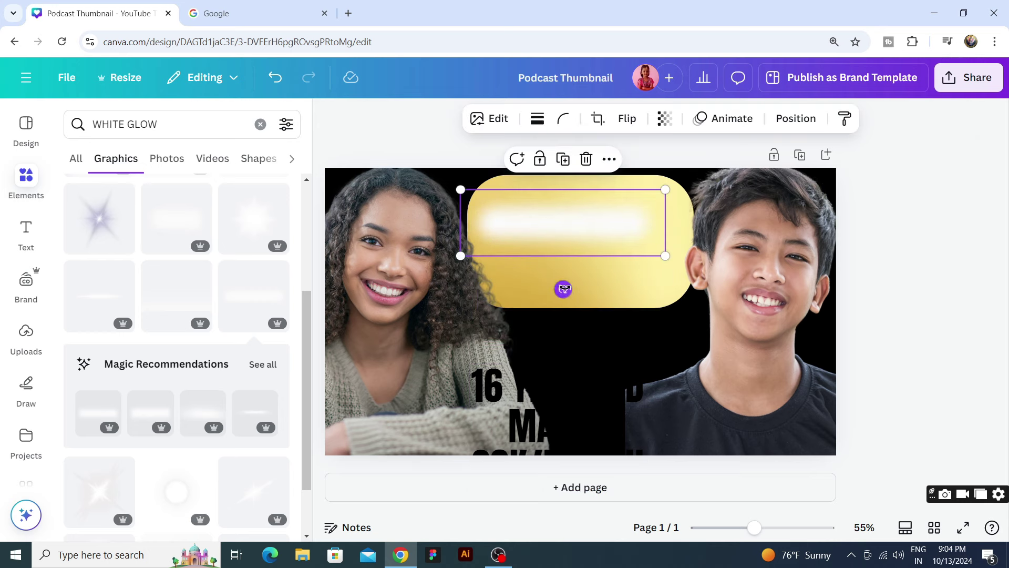
drag(563, 289, 619, 242)
Arrange the glow as two diagonal shine streaks across the gold shape and move the headline back over it.
drag(626, 140, 593, 168)
drag(555, 190, 568, 250)
drag(599, 414, 622, 229)
click(860, 289)
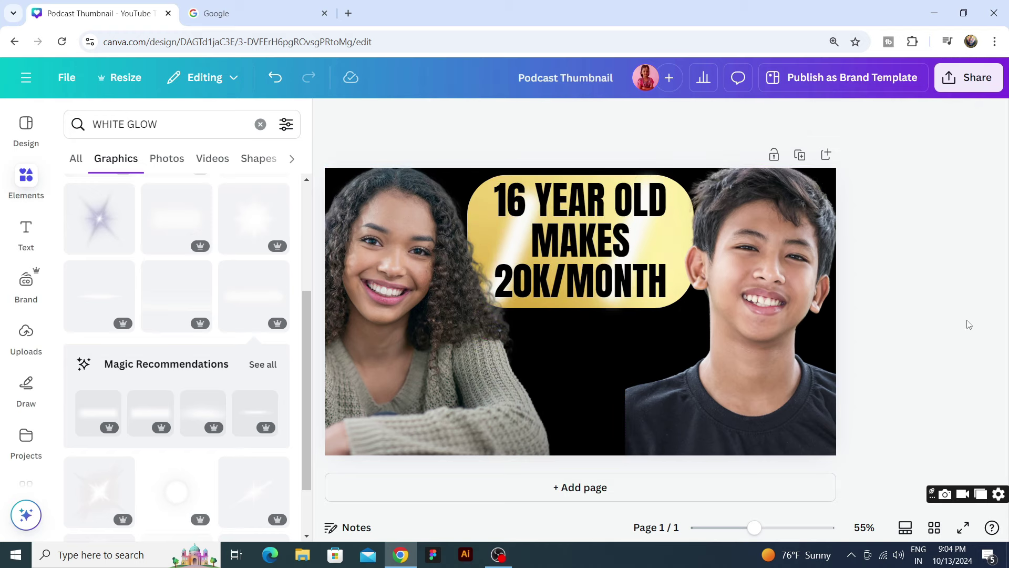
Find photos matching "MIC" and add the grey cut-out desktop microphone to the page.
triple_click(127, 131)
text(MIC)
key(Return)
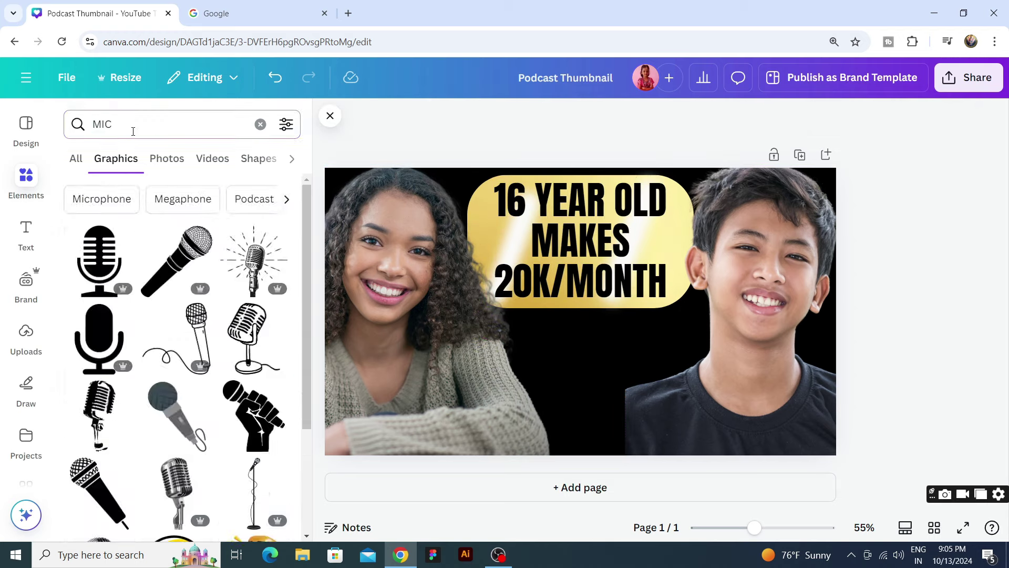
click(167, 158)
scroll(205, 367, down, 5)
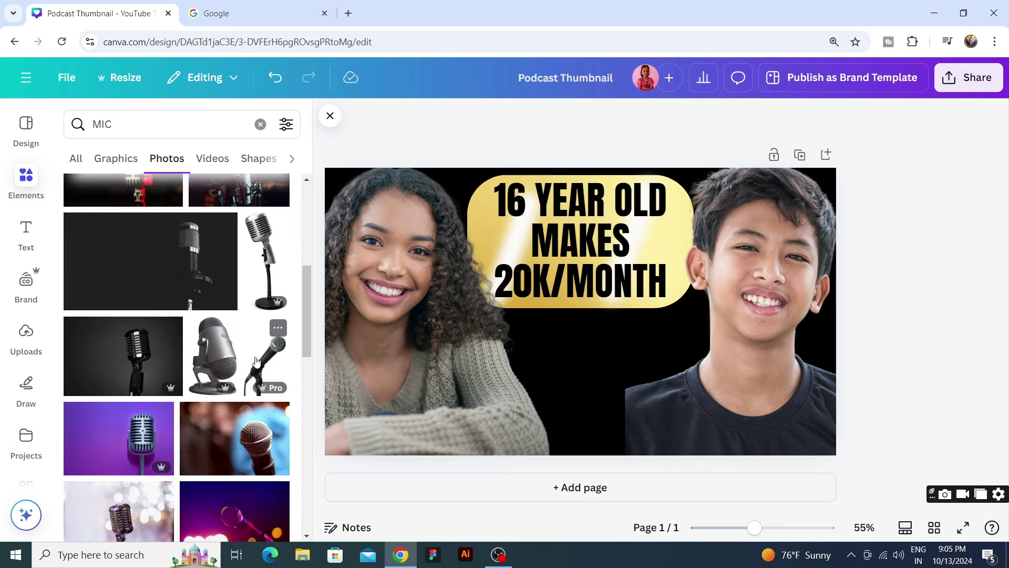
click(232, 357)
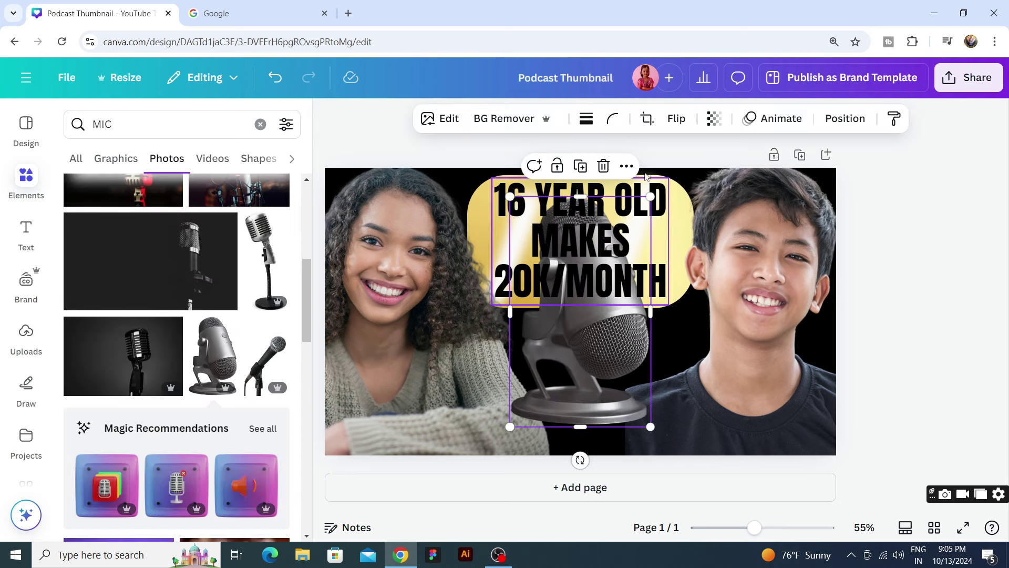
Shrink the microphone in front of the woman and place a horizontally flipped copy in front of the boy.
drag(651, 195, 581, 342)
drag(541, 381, 417, 426)
drag(441, 380, 704, 375)
click(695, 119)
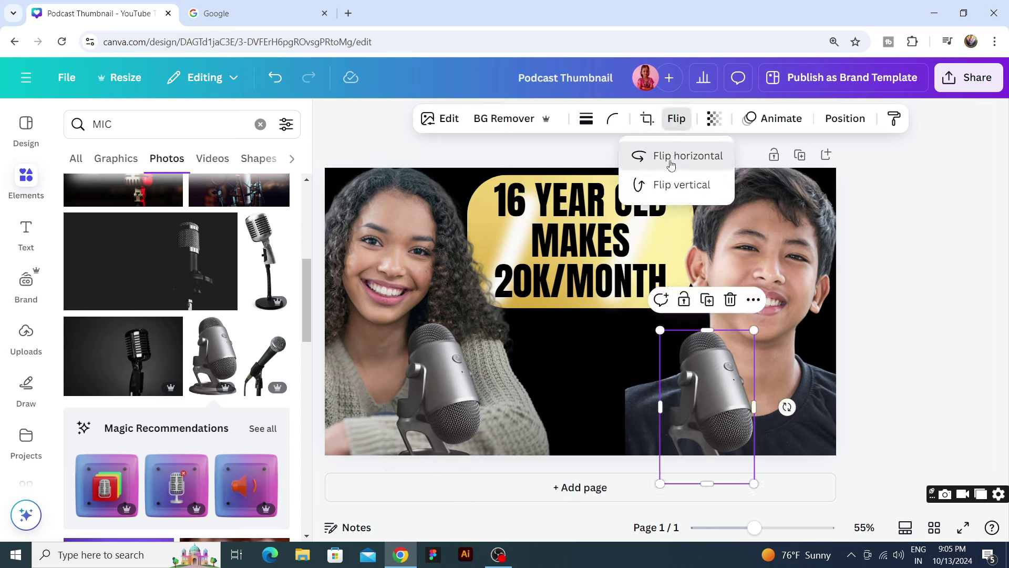
click(647, 154)
click(331, 115)
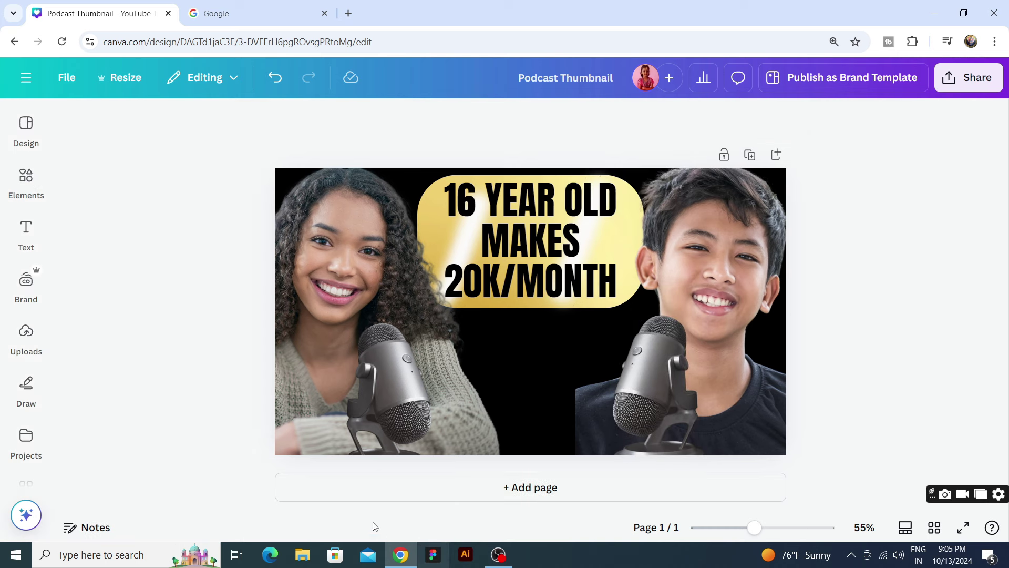
Add a second blank page below the thumbnail.
click(356, 489)
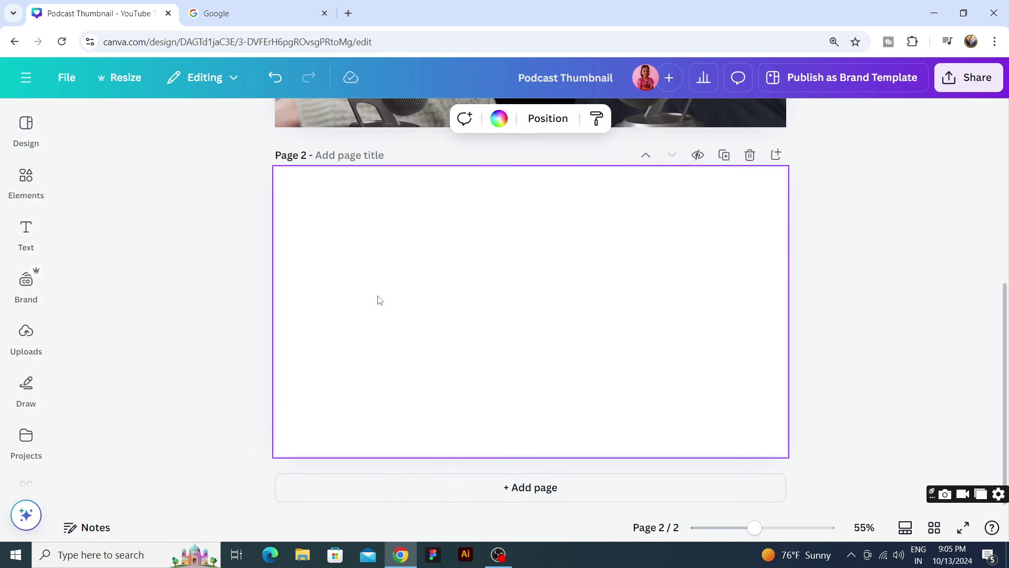
scroll(397, 299, up, 5)
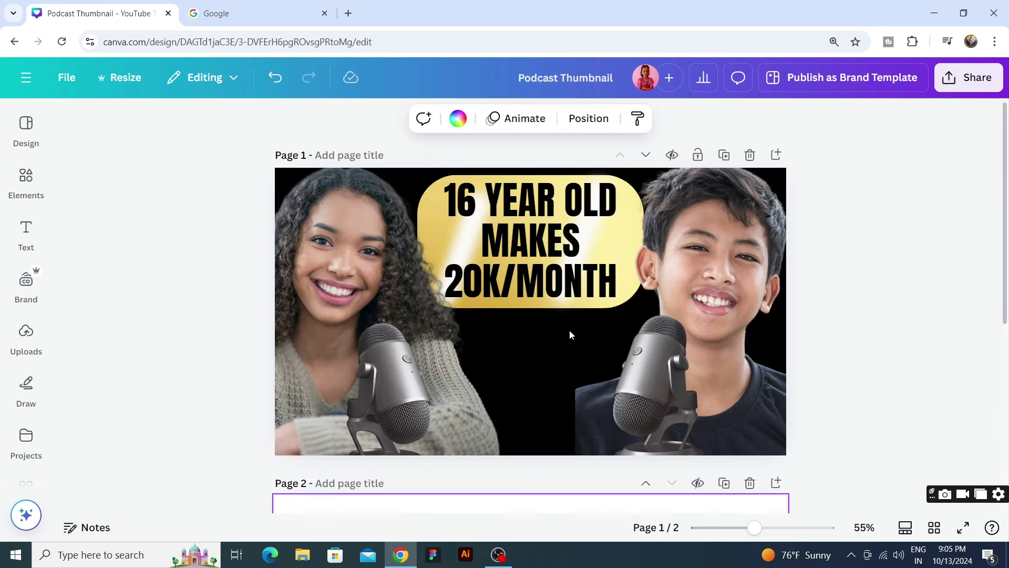
scroll(570, 334, down, 5)
scroll(547, 338, up, 3)
scroll(544, 338, down, 3)
key(c)
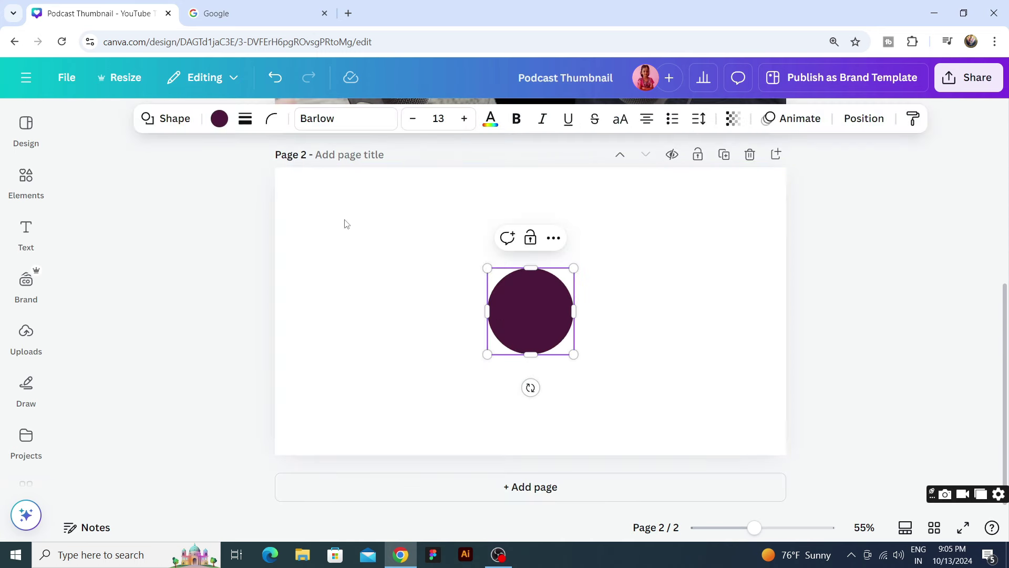
click(345, 225)
click(544, 294)
key(Delete)
Search the frames for "FRAME" and add the circular frame to page 2.
click(26, 183)
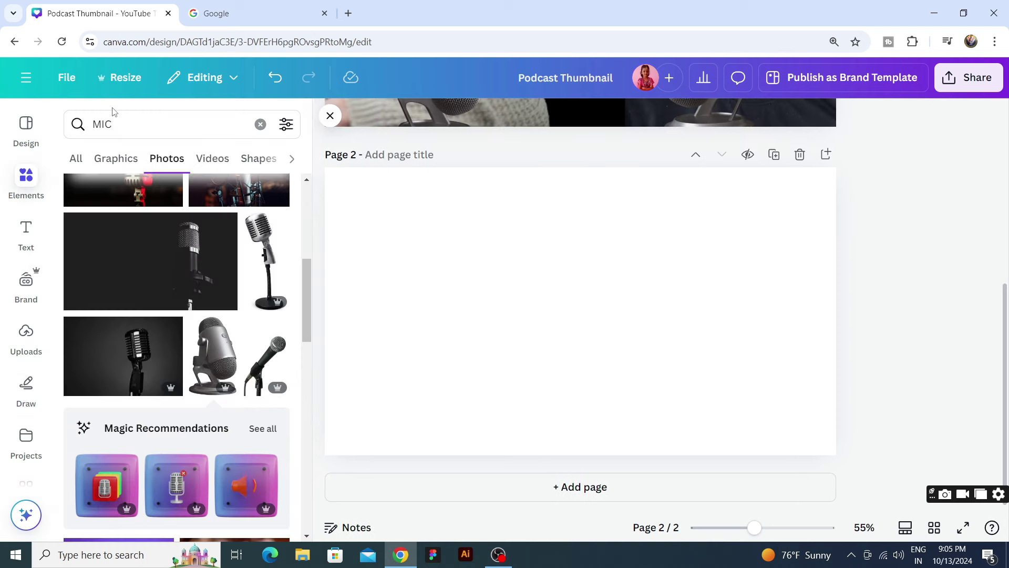
text(FRAME)
key(Return)
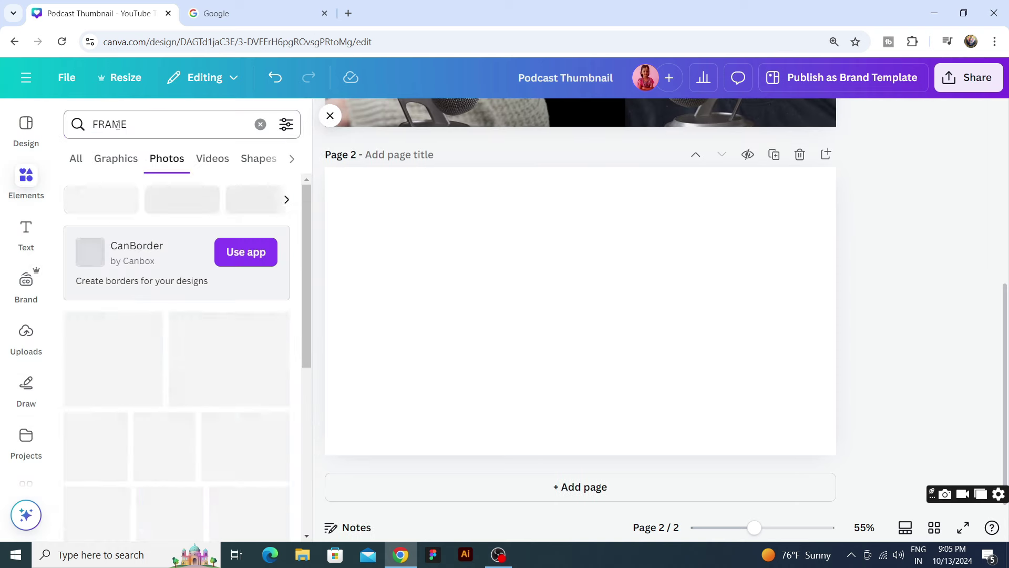
click(258, 158)
click(269, 160)
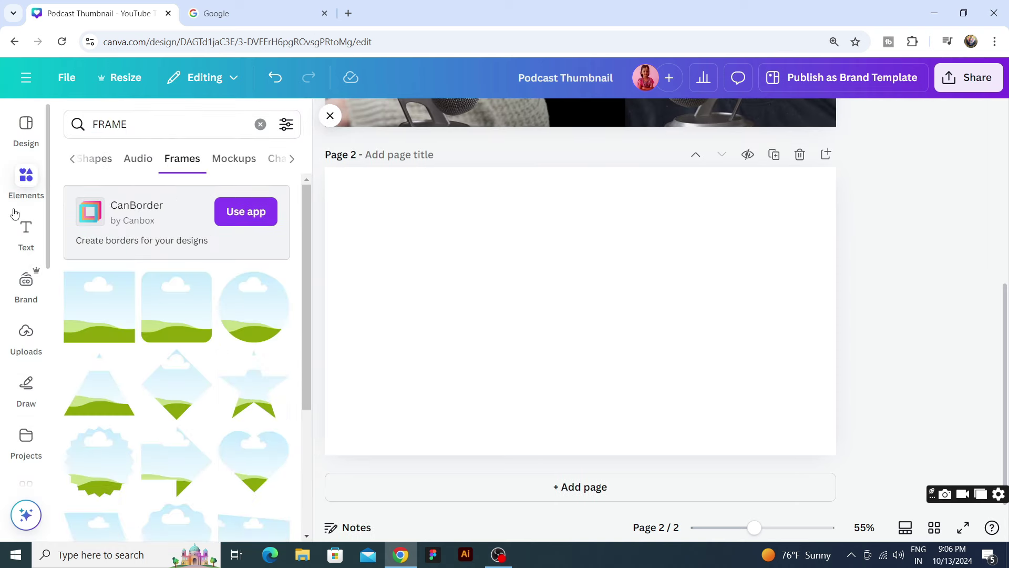
click(244, 326)
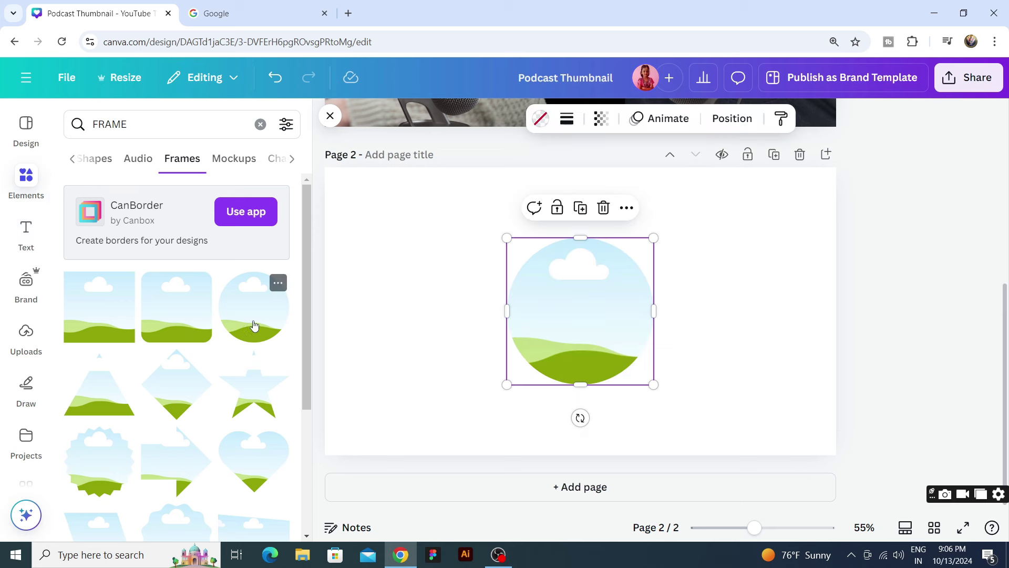
Give the circular frame a solid border of weight 8 in light gold from the photo colours.
click(567, 119)
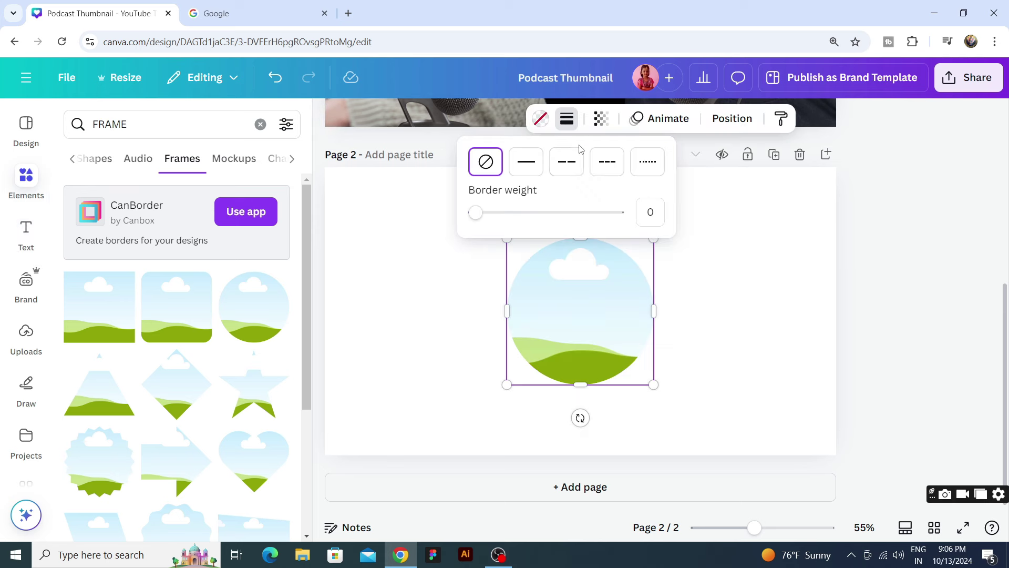
drag(476, 212, 487, 211)
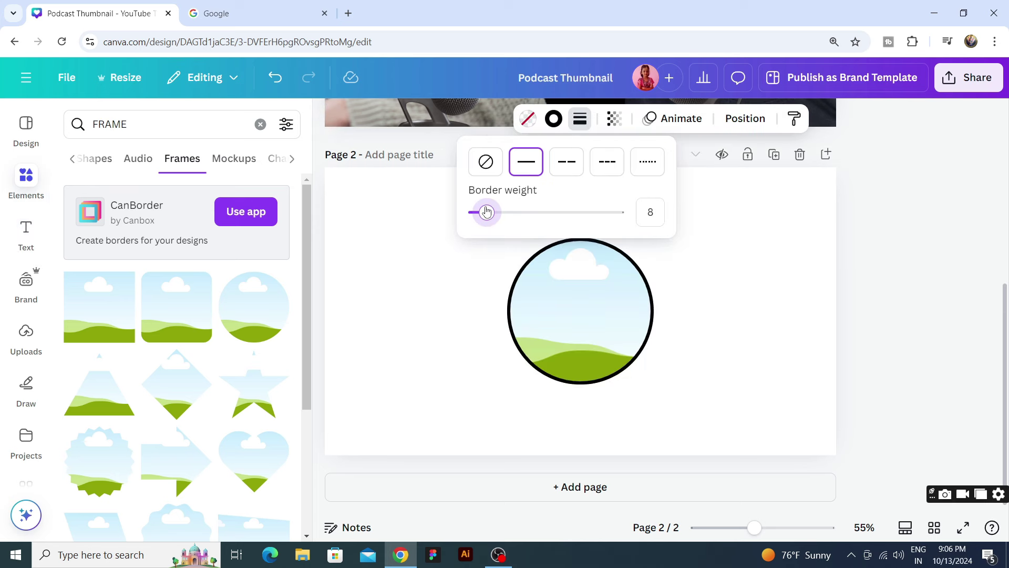
click(553, 119)
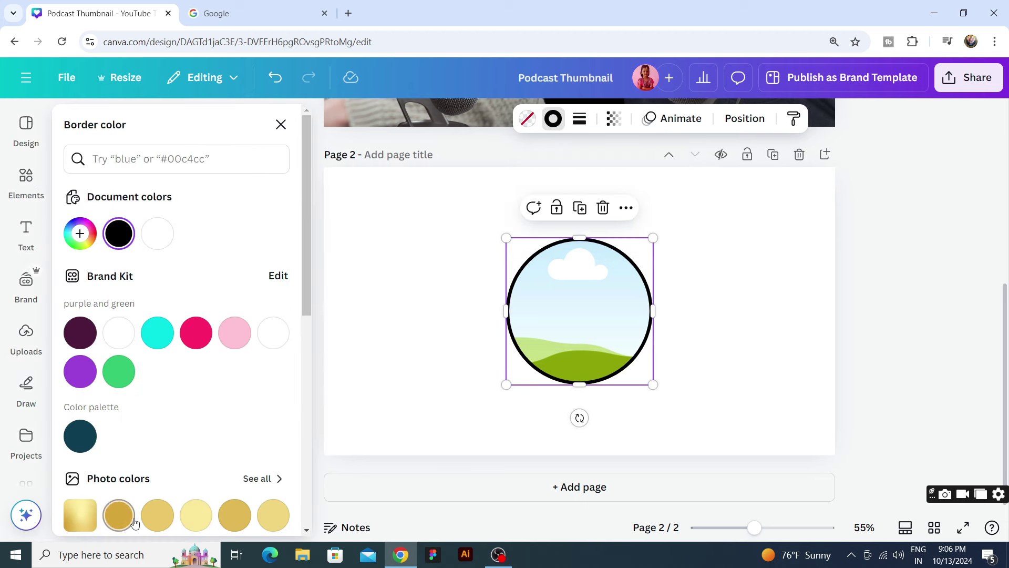
click(158, 514)
click(370, 428)
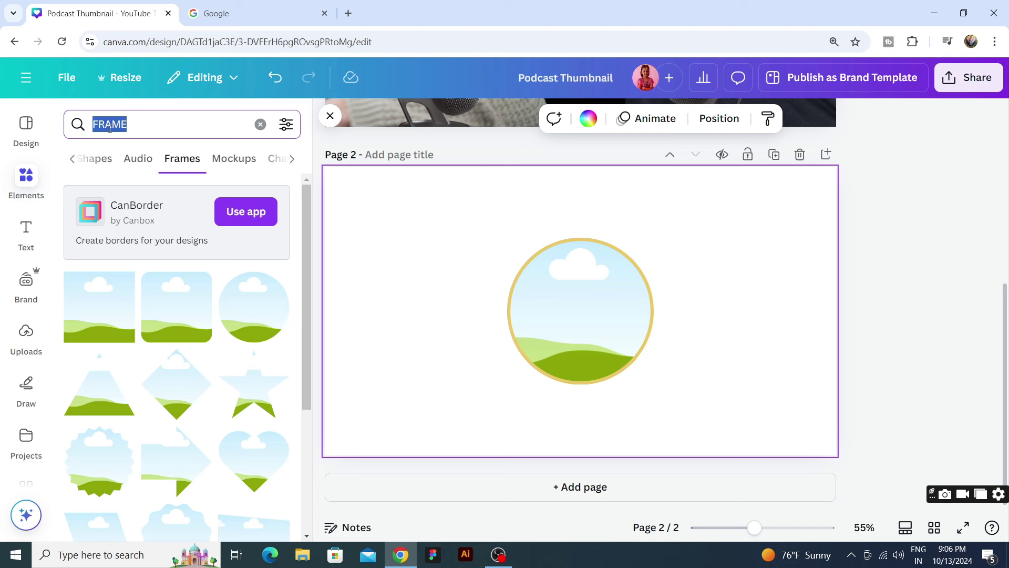
Add the photo of the woman in the yellow shirt from the YOUTUBE THUMBNAIL project folder to page 2.
scroll(15, 433, down, 3)
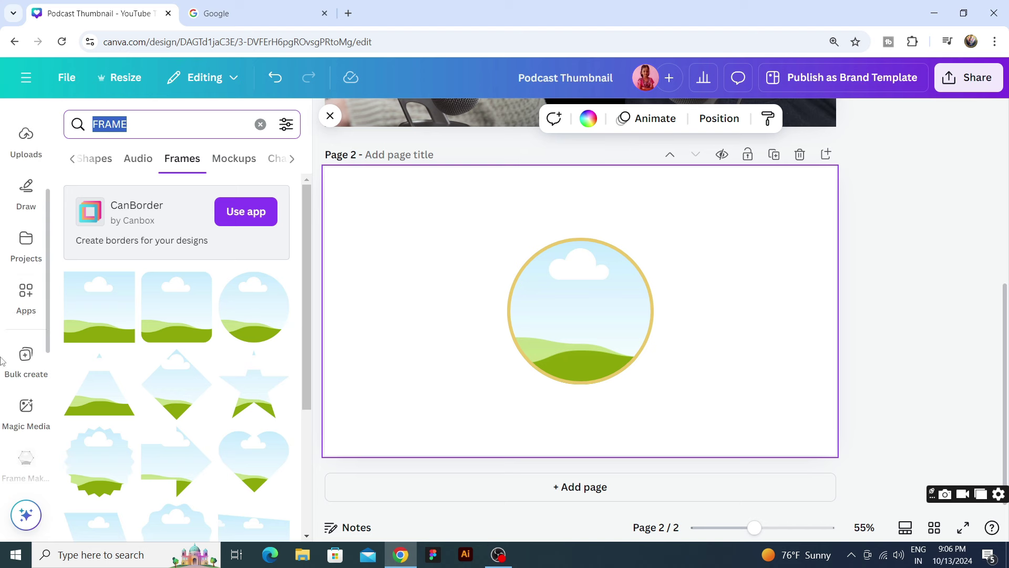
click(11, 247)
click(171, 199)
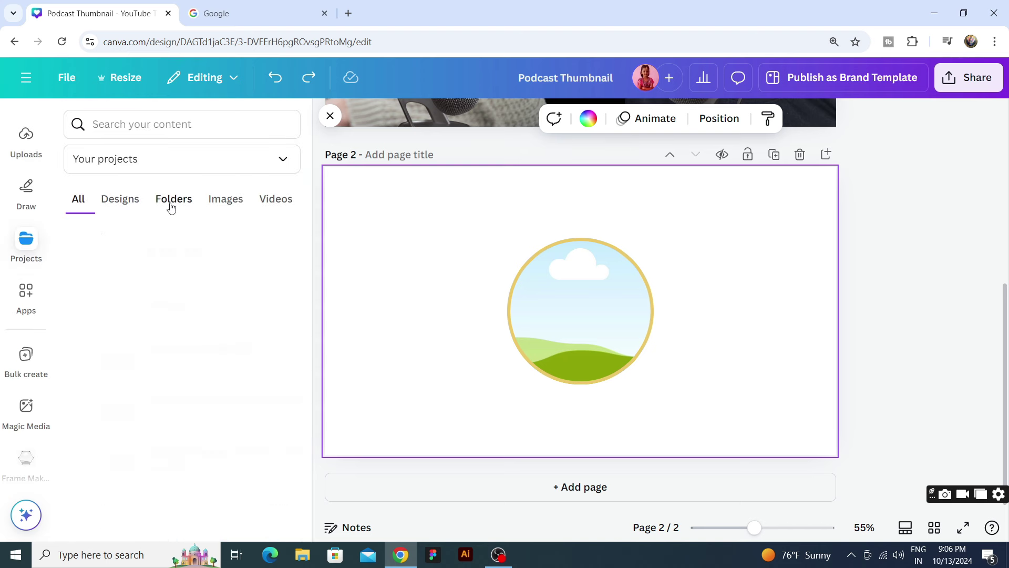
click(169, 351)
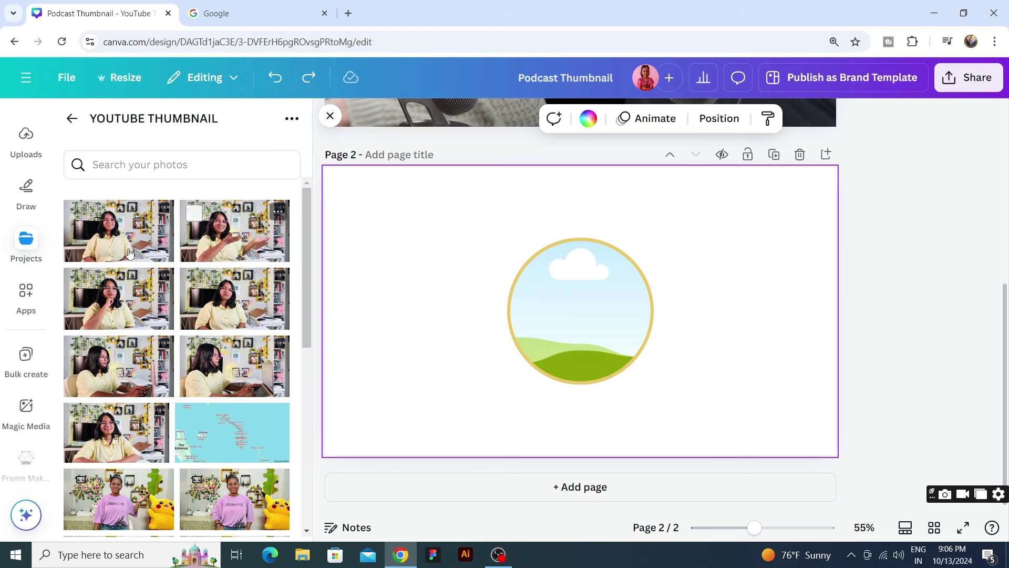
click(254, 286)
drag(680, 310, 657, 318)
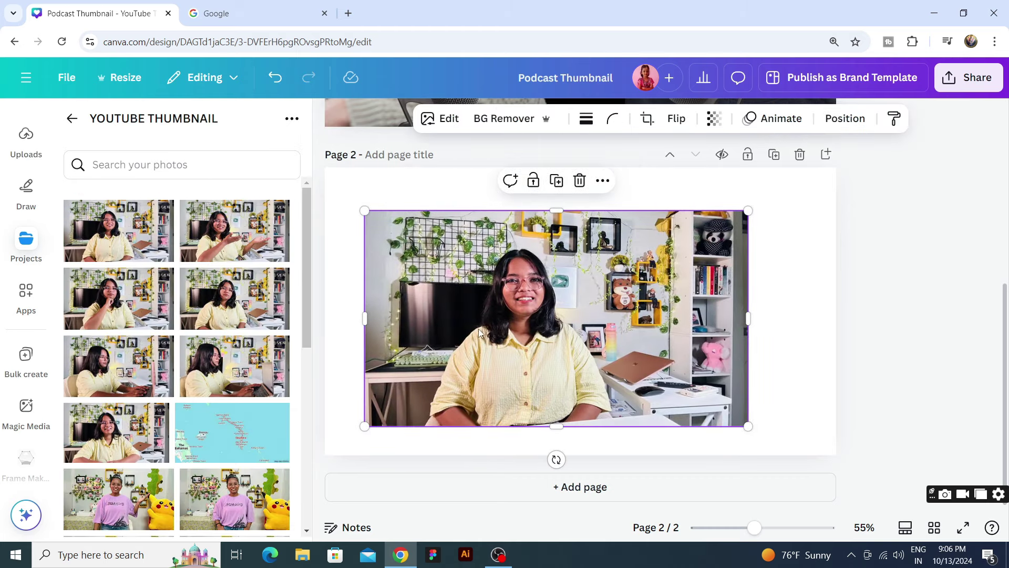
Fill the circular frame with the yellow-shirt photo and adjust its crop so the woman fits inside the circle.
drag(482, 333, 600, 302)
double_click(580, 302)
drag(730, 238, 749, 227)
click(765, 242)
mouse_move(600, 344)
mouse_down()
mouse_move(498, 345)
mouse_move(587, 331)
mouse_move(601, 344)
mouse_up()
Duplicate the framed picture beside the first and fill the copy with the photo of the woman in the purple sweatshirt.
key(ctrl+d)
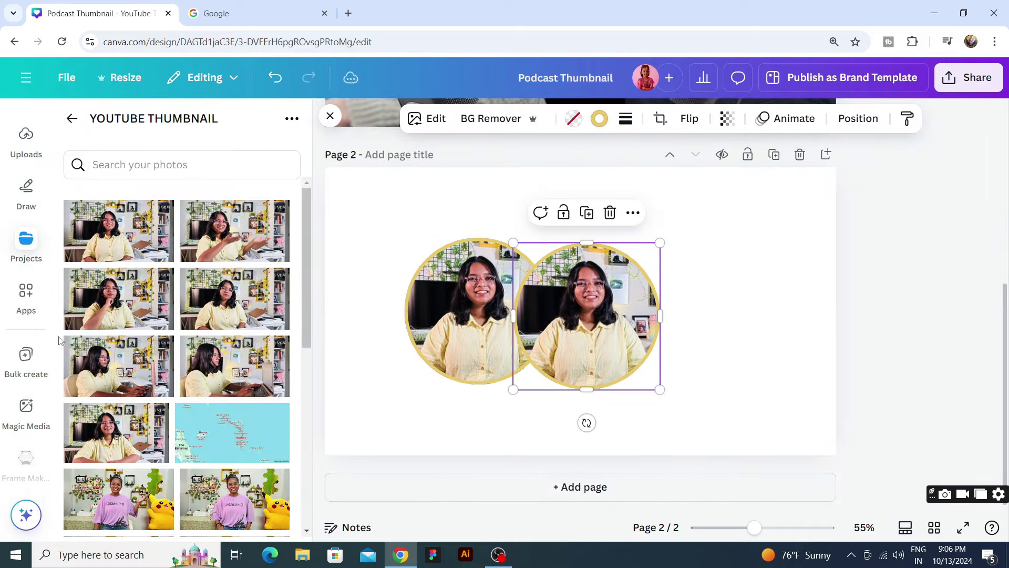
scroll(145, 412, down, 4)
drag(234, 302, 587, 316)
drag(587, 315, 692, 318)
Duplicate the circle again and fill the third one with the photo of the woman in the striped shirt.
key(ctrl+d)
scroll(234, 342, down, 10)
drag(253, 394, 647, 319)
key(ctrl+a)
drag(647, 318, 745, 322)
Add a fourth circle at the end of the row showing the woman in the maroon top holding a laptop.
key(ctrl+d)
drag(119, 310, 754, 338)
double_click(734, 338)
click(328, 116)
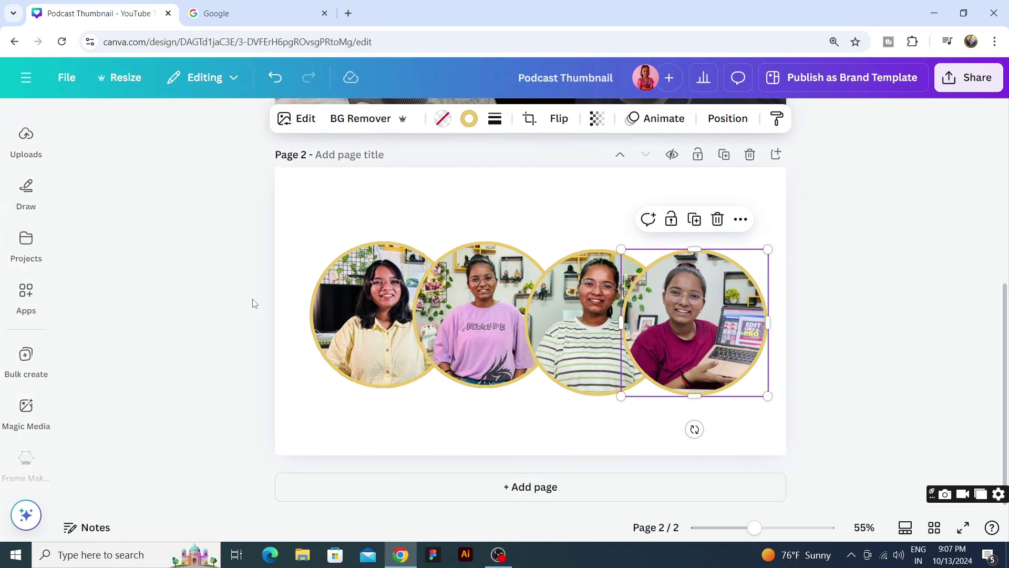
Move the four circular pictures onto the thumbnail page and delete page 2.
drag(196, 325, 836, 375)
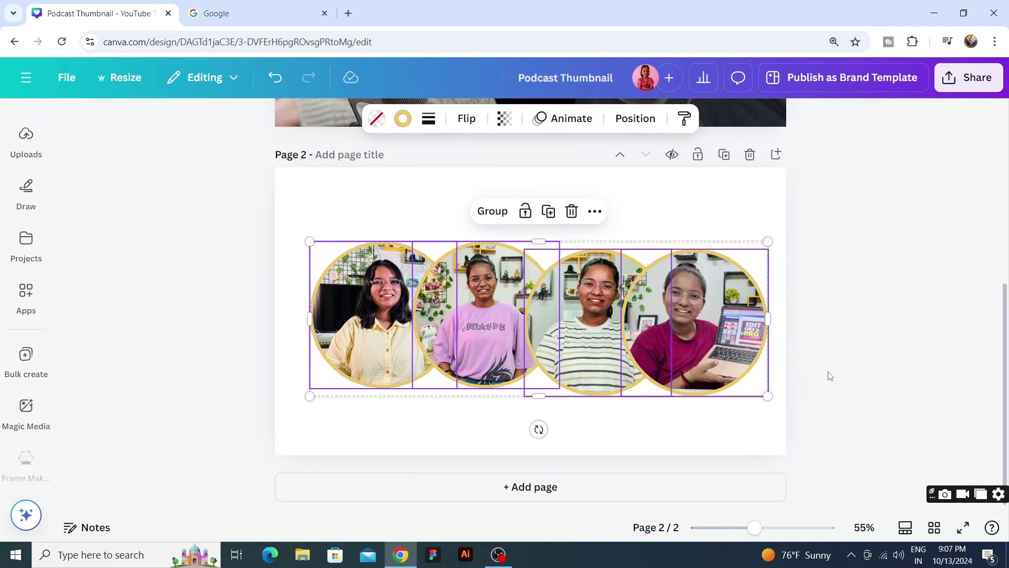
key(Delete)
click(750, 154)
key(ctrl+v)
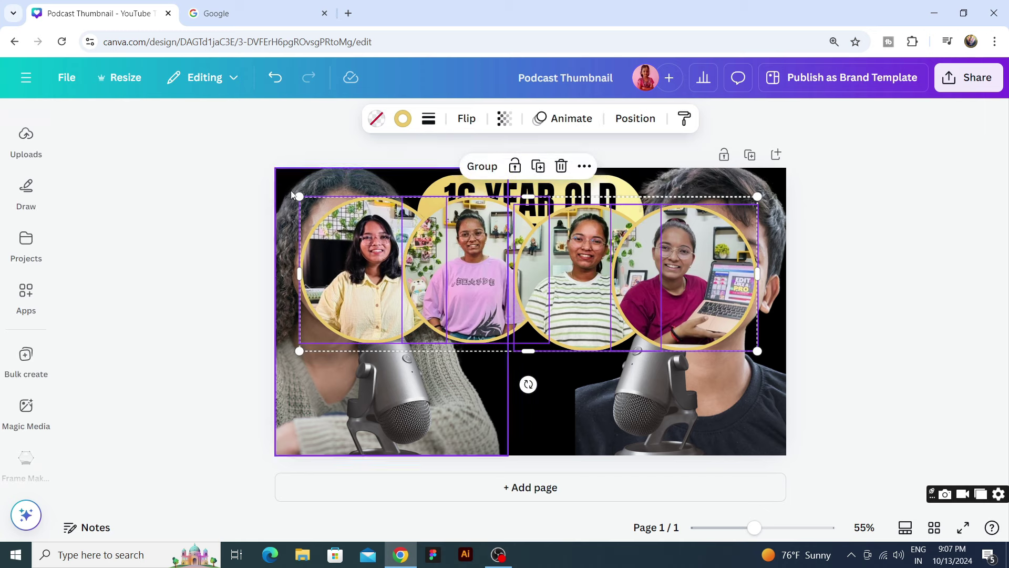
Shrink the four circular pictures and arrange them in a staggered row beneath the gold headline panel.
drag(299, 197, 475, 256)
drag(617, 303, 551, 370)
drag(692, 417, 619, 392)
drag(516, 358, 541, 358)
click(585, 375)
drag(605, 363, 593, 370)
Send the circular pictures backward so the outer ones sit behind the two portraits and the microphones.
key(ctrl+[)
key(ctrl+[)
click(468, 363)
key(ctrl+[)
click(710, 368)
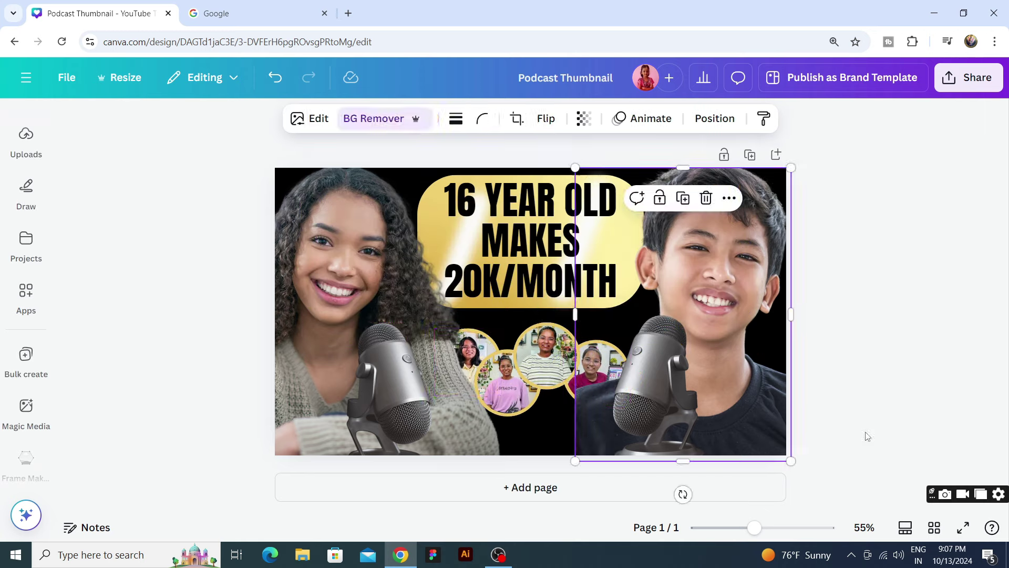
click(942, 428)
click(550, 357)
drag(547, 422, 515, 447)
click(503, 403)
click(604, 363)
click(854, 395)
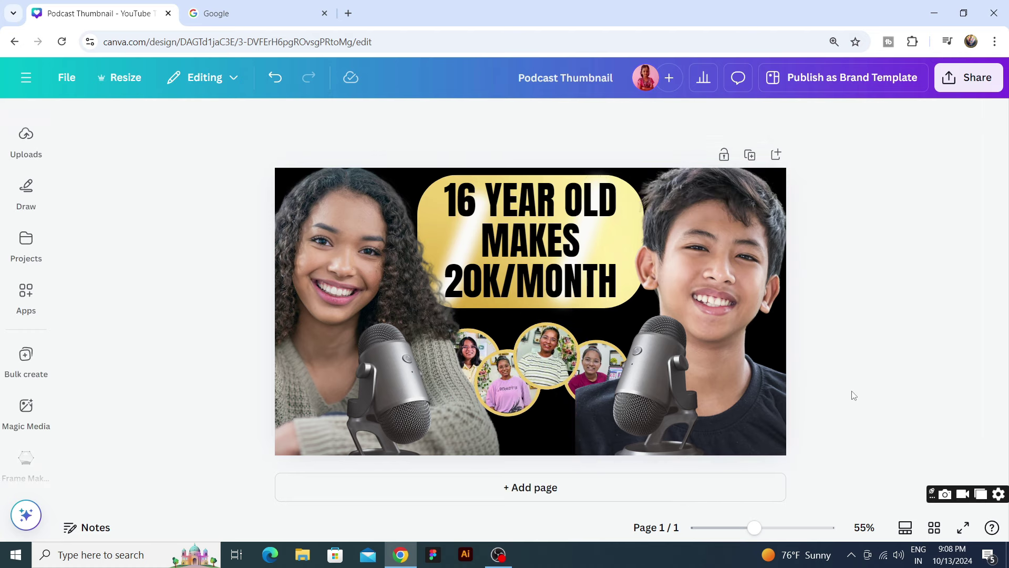
Search the elements for "CANVA" and add the round Canva logo to the thumbnail.
click(26, 142)
scroll(14, 164, down, 7)
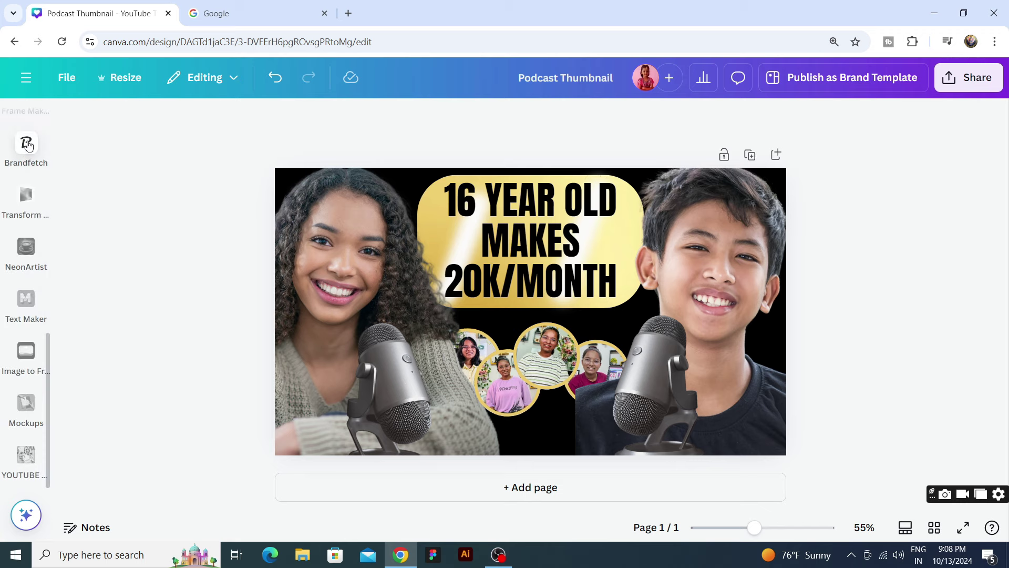
scroll(23, 183, up, 7)
mouse_move(23, 181)
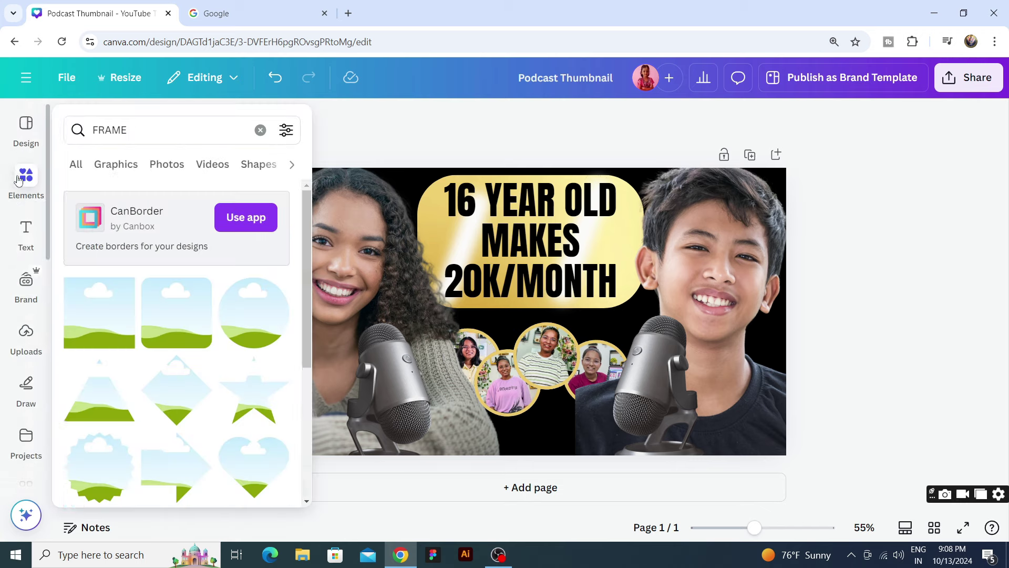
triple_click(183, 124)
text(CANVA)
key(Return)
scroll(196, 413, down, 5)
scroll(196, 409, up, 5)
click(213, 406)
Apply the Glow shadow to the Canva logo.
click(305, 124)
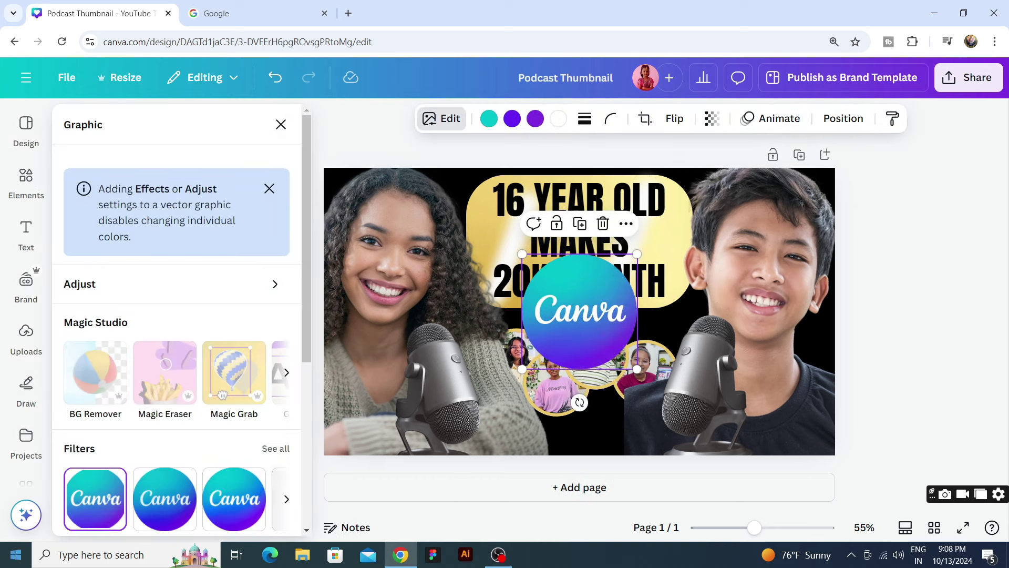
scroll(115, 446, down, 3)
scroll(100, 444, up, 3)
scroll(100, 445, down, 3)
click(100, 445)
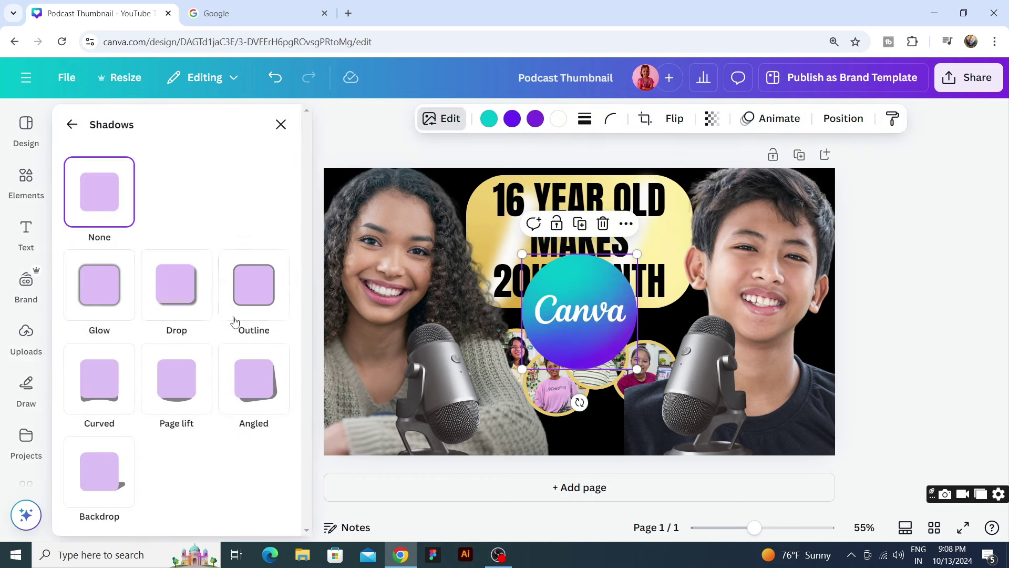
click(102, 281)
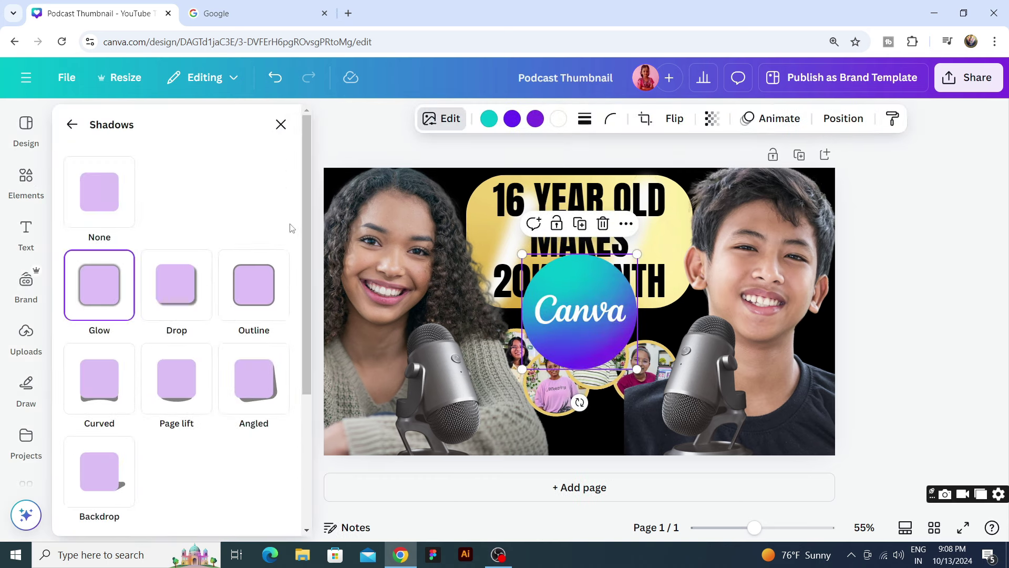
Enlarge and tilt the Canva logo at the thumbnail's bottom centre, and shift the circular pictures up above it.
drag(565, 294, 578, 415)
mouse_move(535, 375)
mouse_down()
mouse_move(525, 378)
mouse_move(533, 366)
mouse_up()
click(689, 362)
click(605, 357)
click(463, 357)
click(496, 368)
click(552, 421)
click(897, 403)
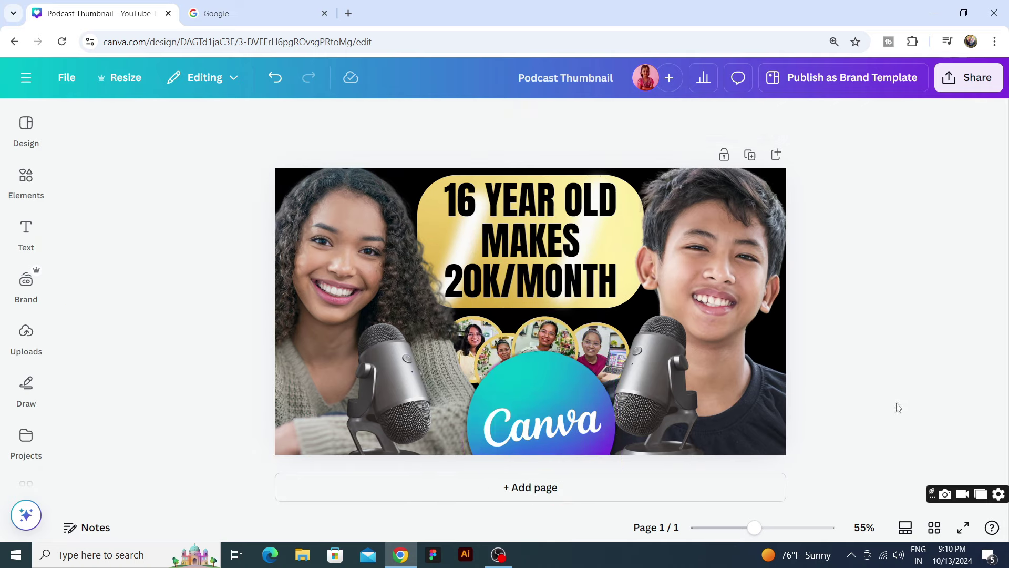
key(ctrl+z)
Search the element photos for "MONEY".
click(25, 179)
click(126, 124)
double_click(135, 121)
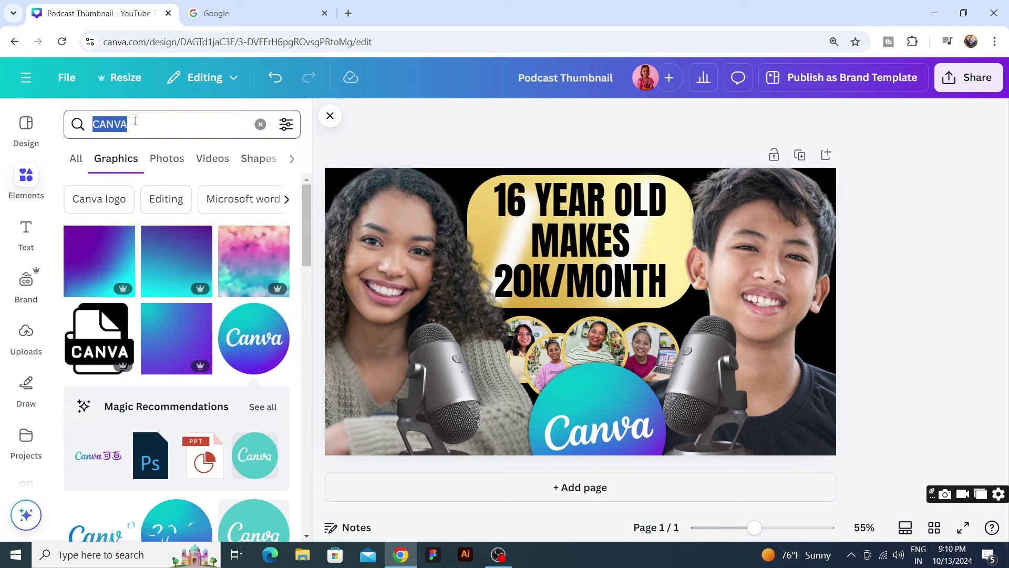
text(MONEY)
key(Return)
click(166, 159)
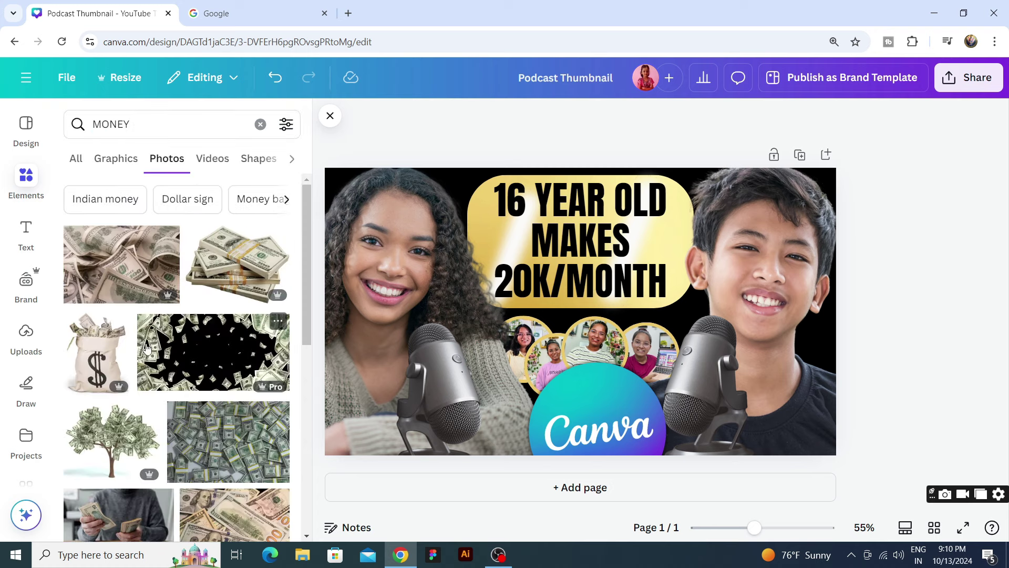
Add the photo of a heap of dollar bills on a grey background to the thumbnail.
scroll(154, 348, down, 4)
scroll(154, 348, down, 7)
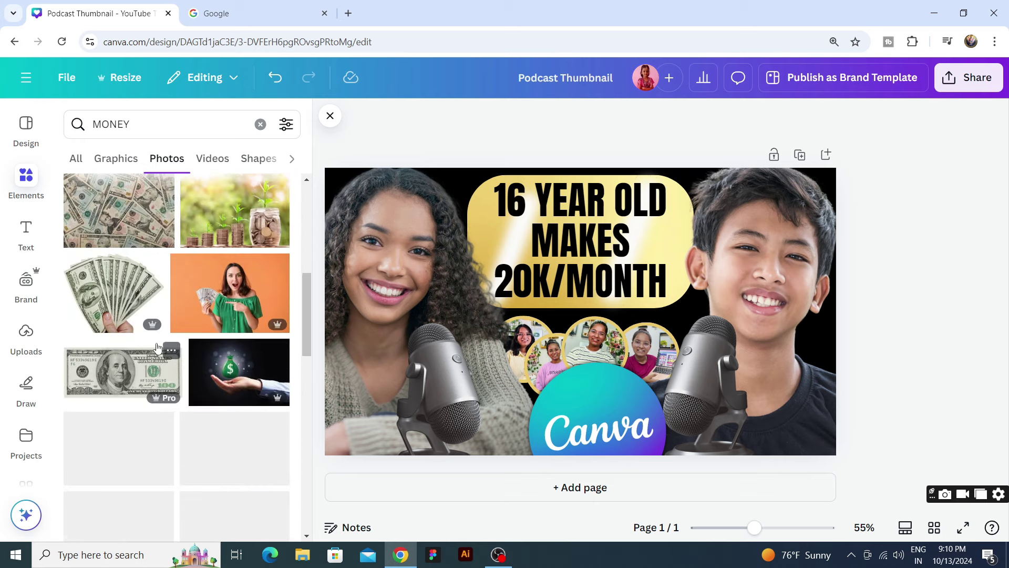
scroll(177, 347, down, 3)
click(184, 347)
key(Delete)
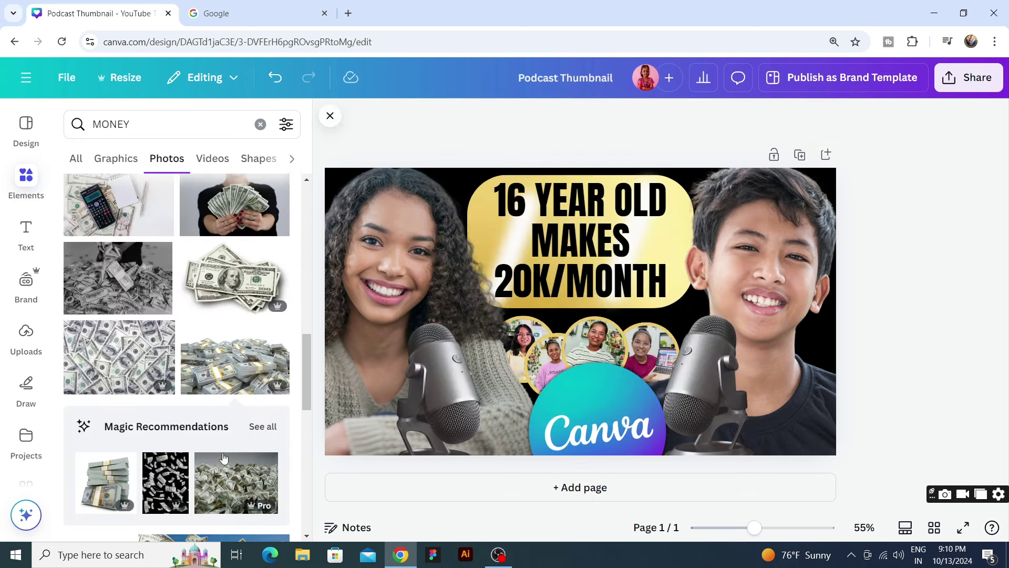
click(205, 478)
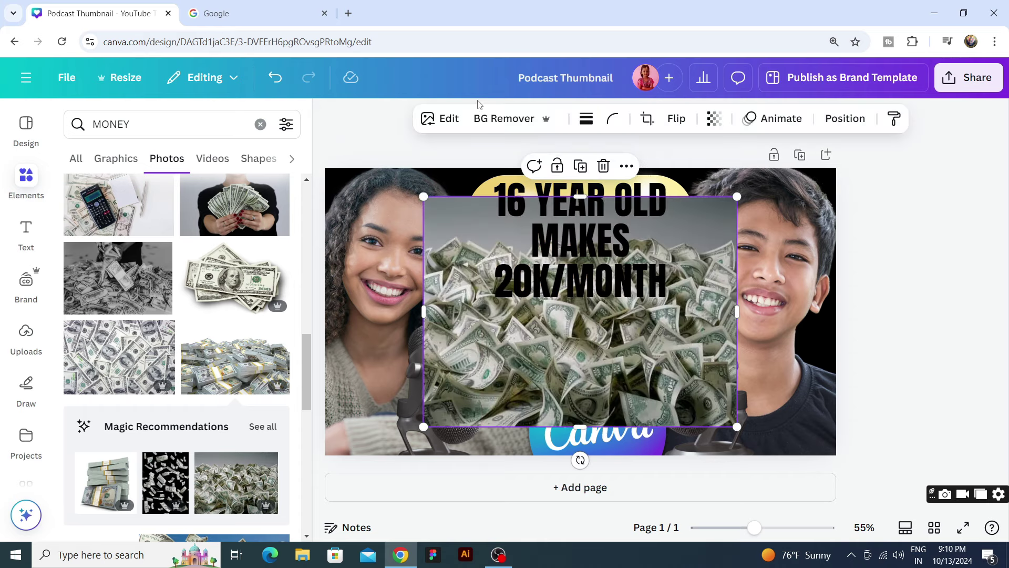
Remove the money photo's background and place the cutout along the lower edge on both sides, behind the Canva logo.
click(491, 118)
click(330, 116)
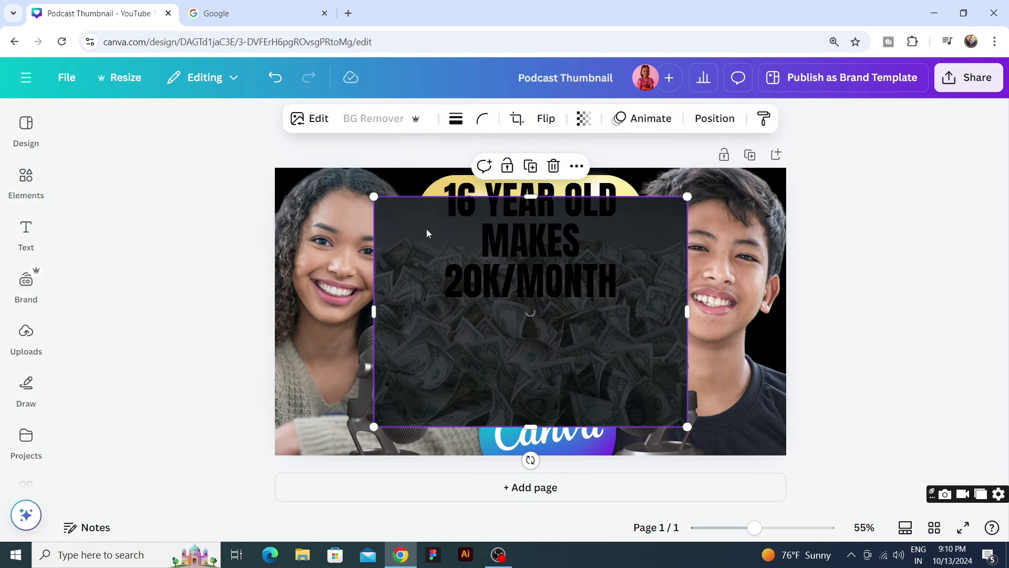
drag(474, 359, 331, 444)
drag(352, 404, 509, 446)
key(ctrl+[)
alt+drag(427, 463, 650, 463)
click(991, 368)
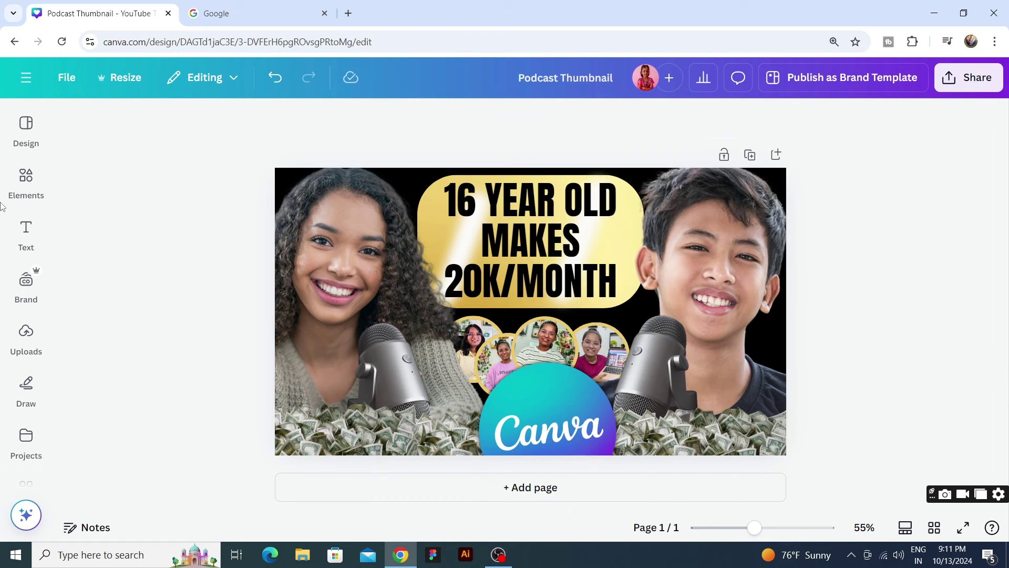
Search the elements for "BLACK GRADIENT" and add the black fade graphic with the solid lower part.
click(26, 182)
click(162, 135)
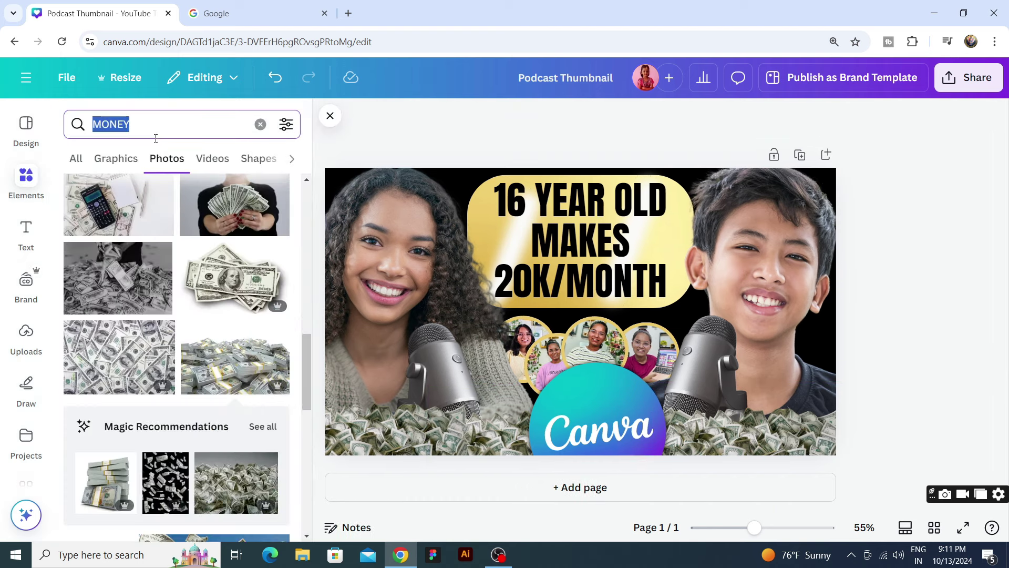
text(BLACK )
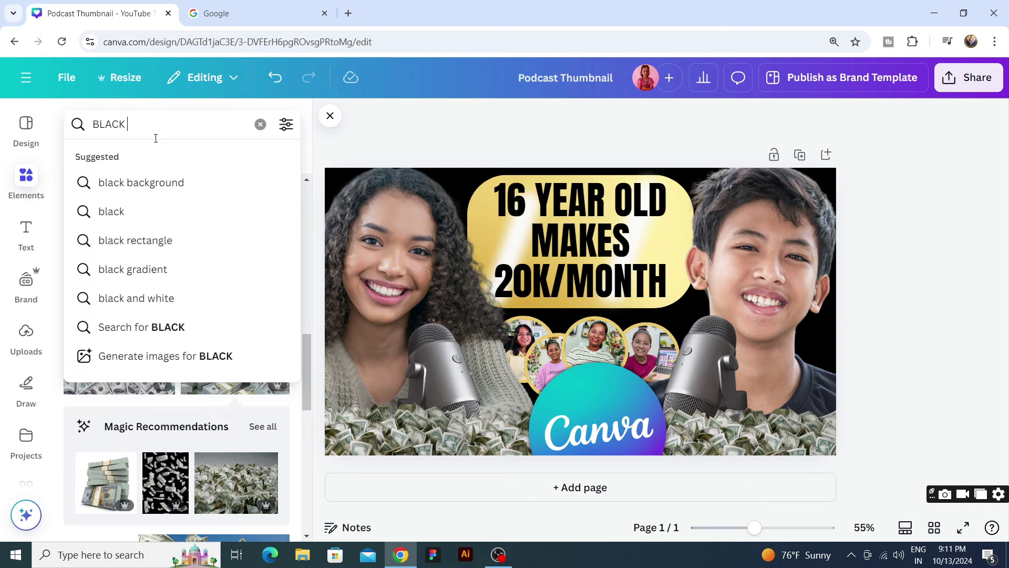
text(GRADIENT)
key(Return)
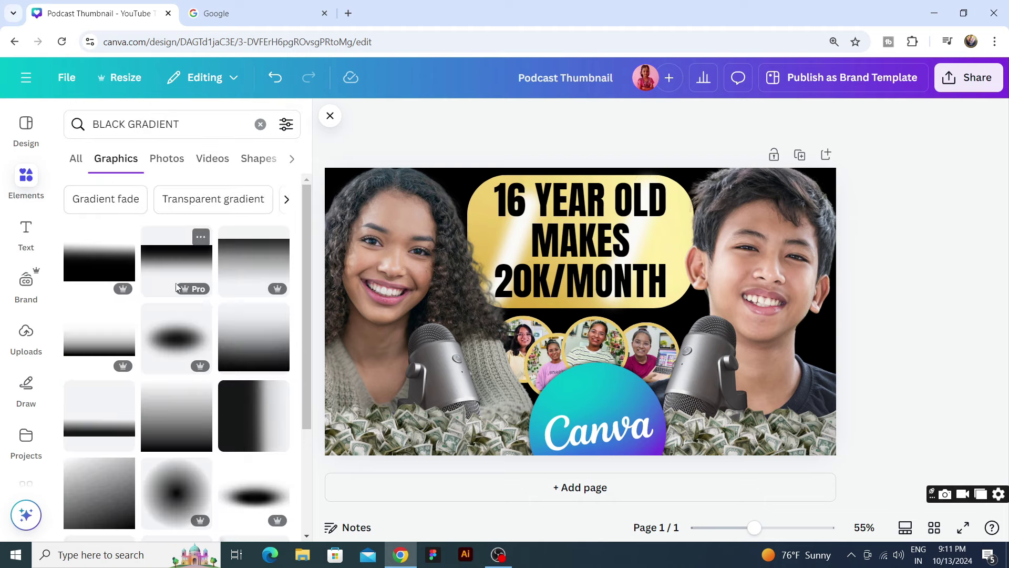
click(79, 267)
Shrink the black gradient over the woman's lower body behind the money, and place a copy over the boy's.
drag(618, 306, 516, 375)
drag(691, 267, 582, 377)
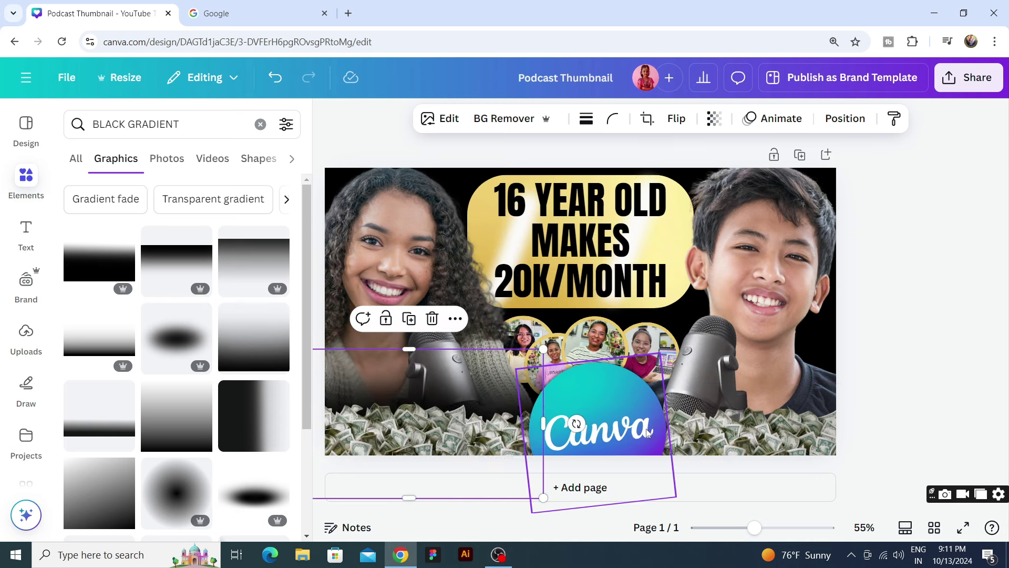
drag(430, 406, 790, 426)
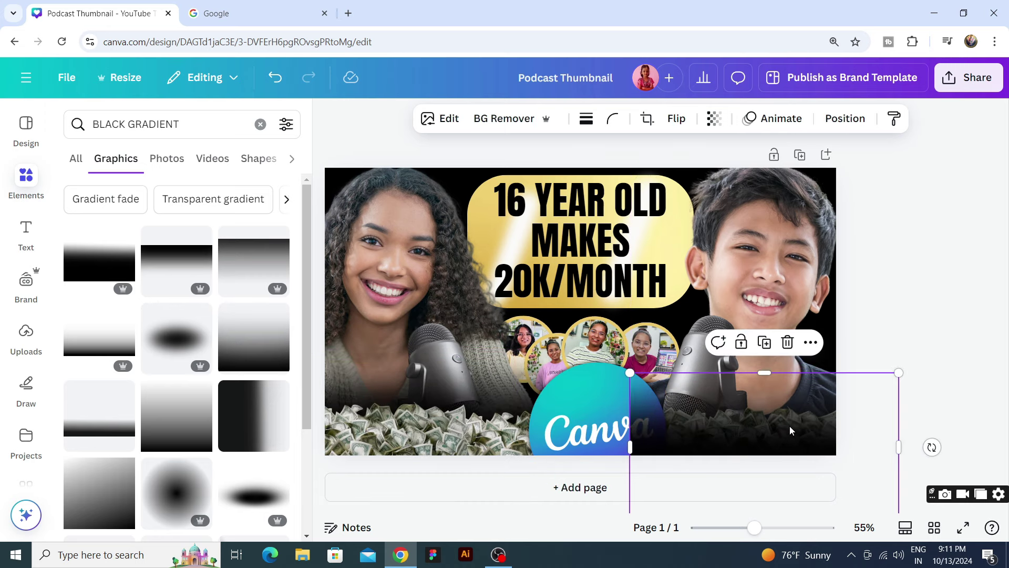
Send the copied gradient over the boy behind the money and the Canva logo.
click(790, 430)
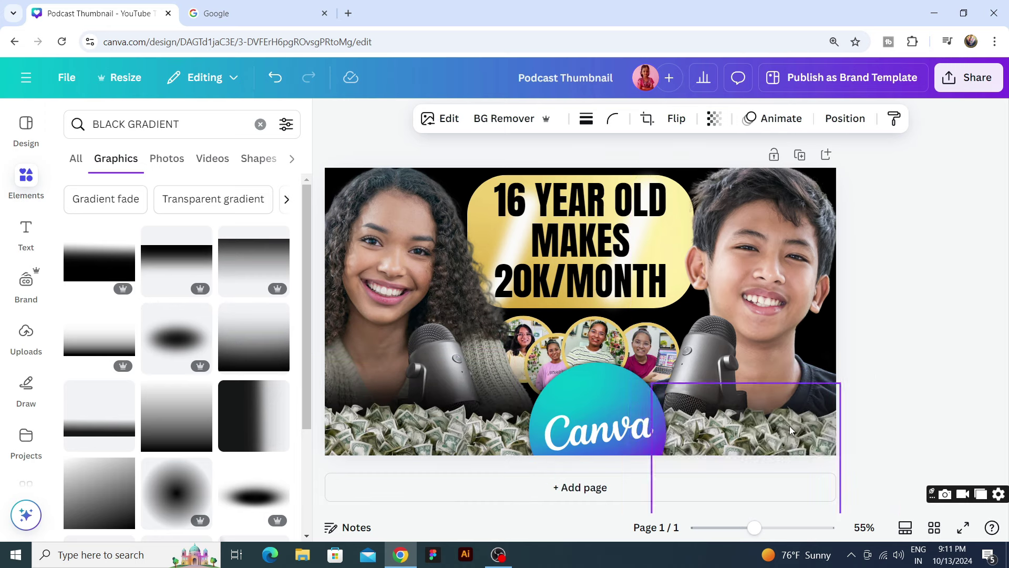
click(845, 118)
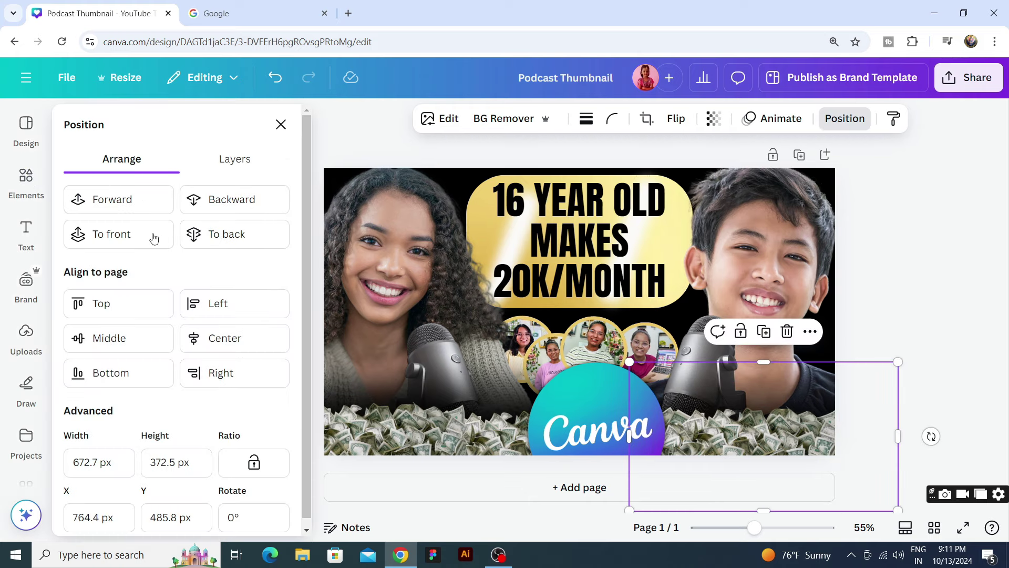
click(280, 124)
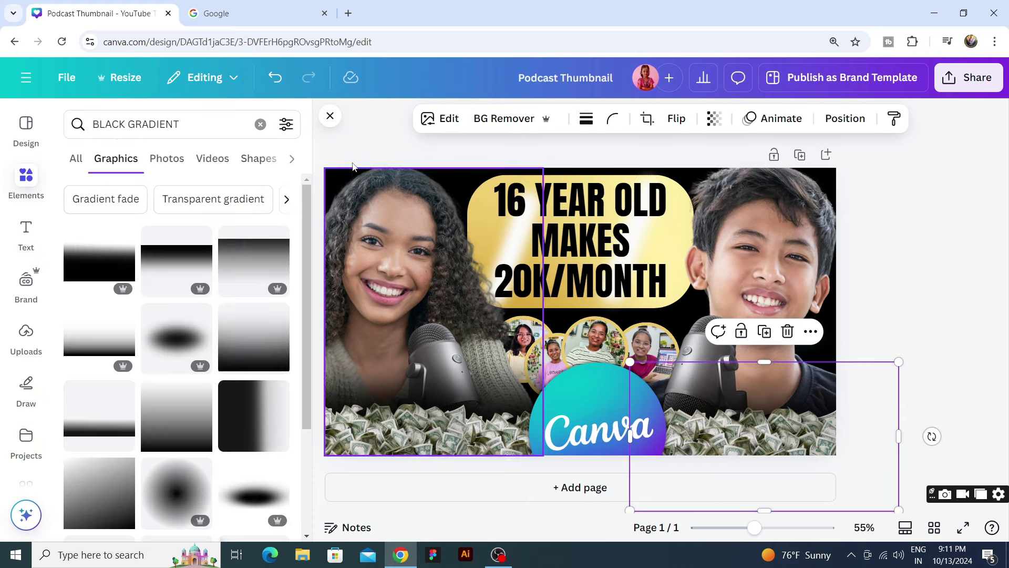
click(329, 113)
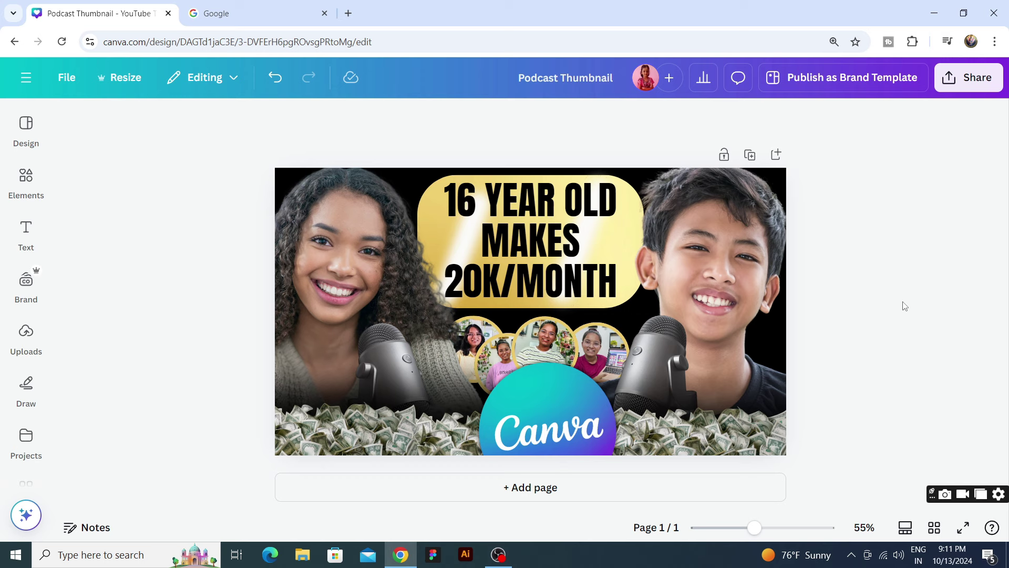
Search the elements for "BLUE GLOW" and add the bright cyan glow graphic to the thumbnail.
click(37, 181)
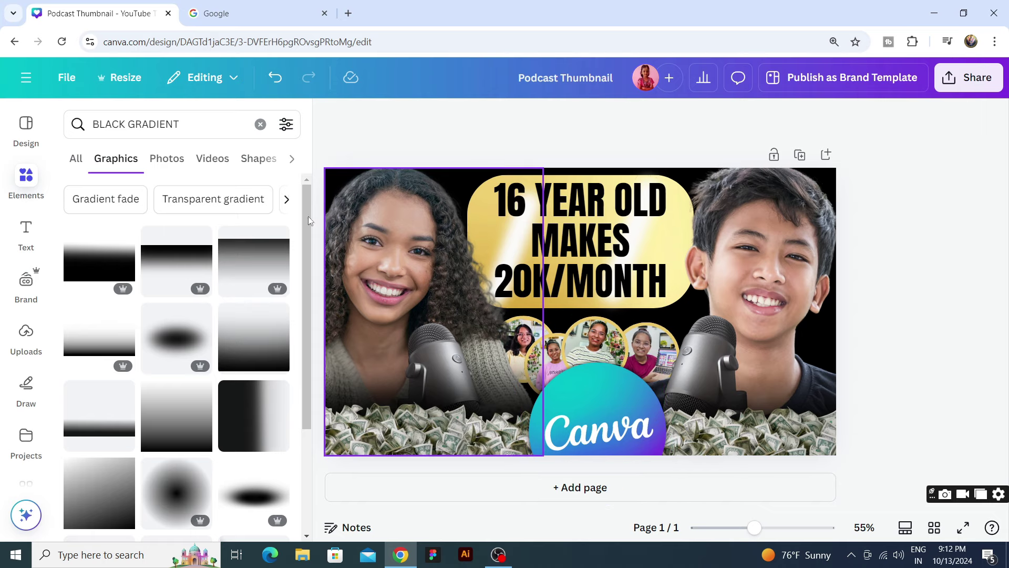
double_click(207, 136)
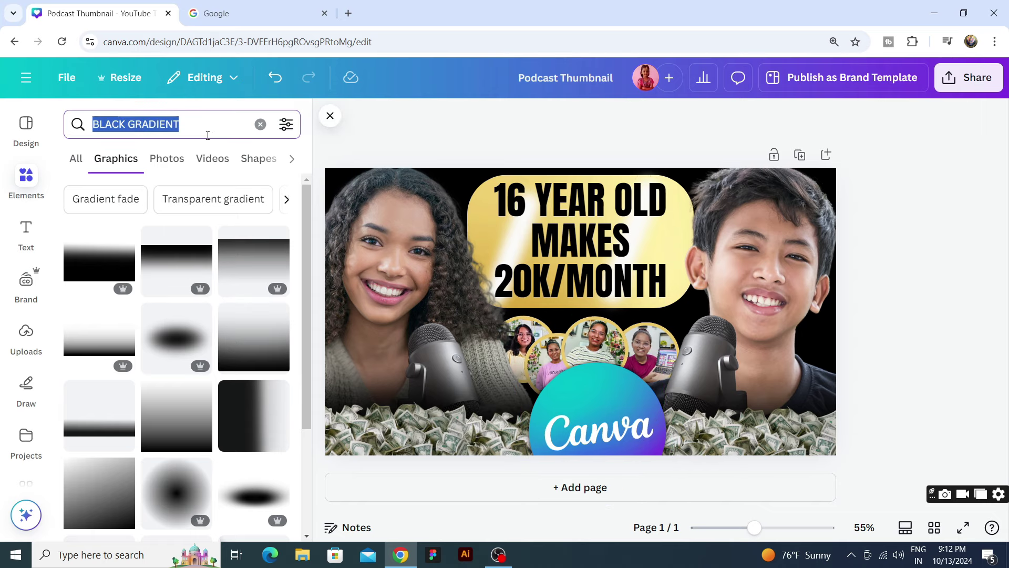
text(BLUE G)
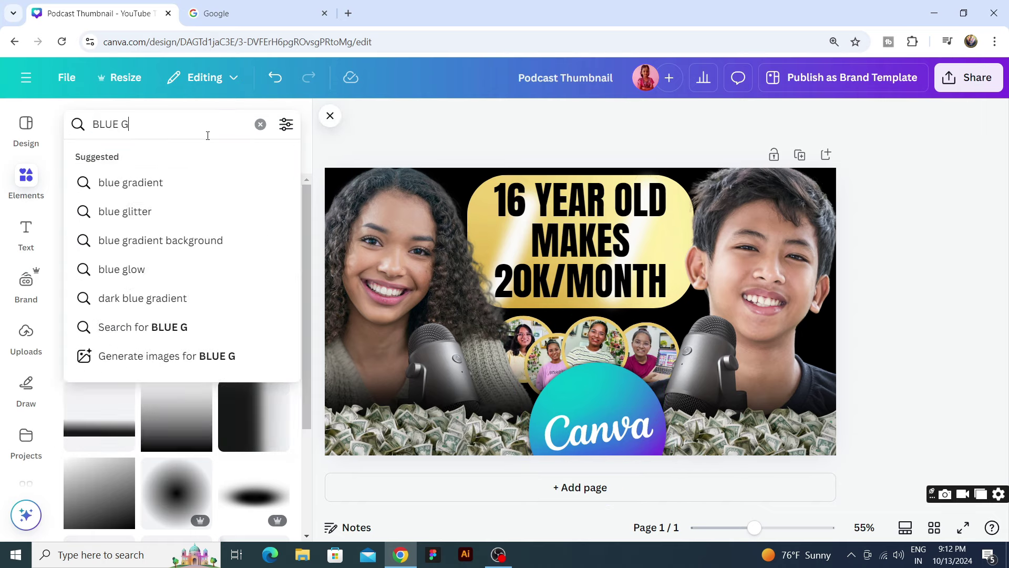
text(LOW)
key(Return)
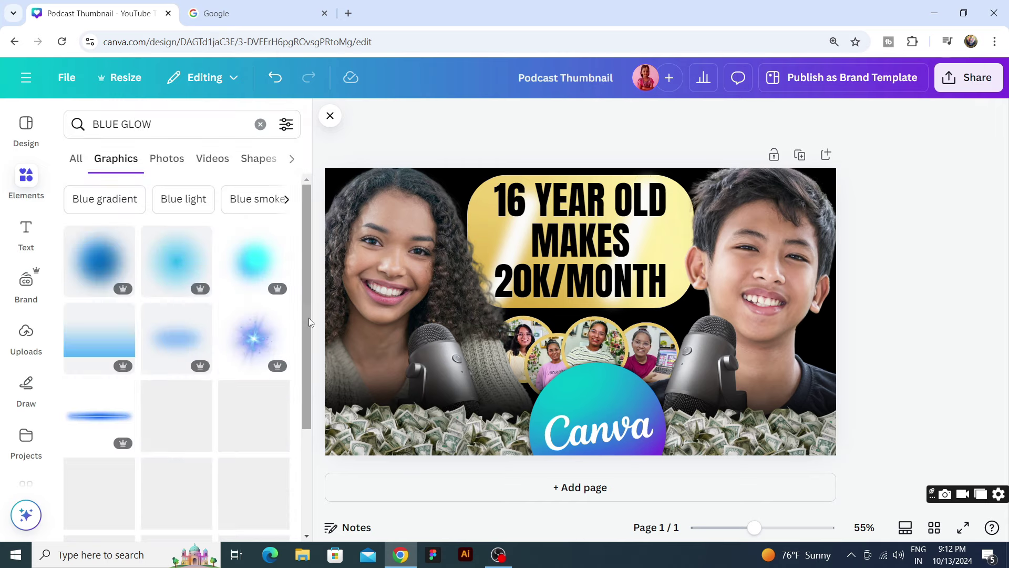
click(253, 260)
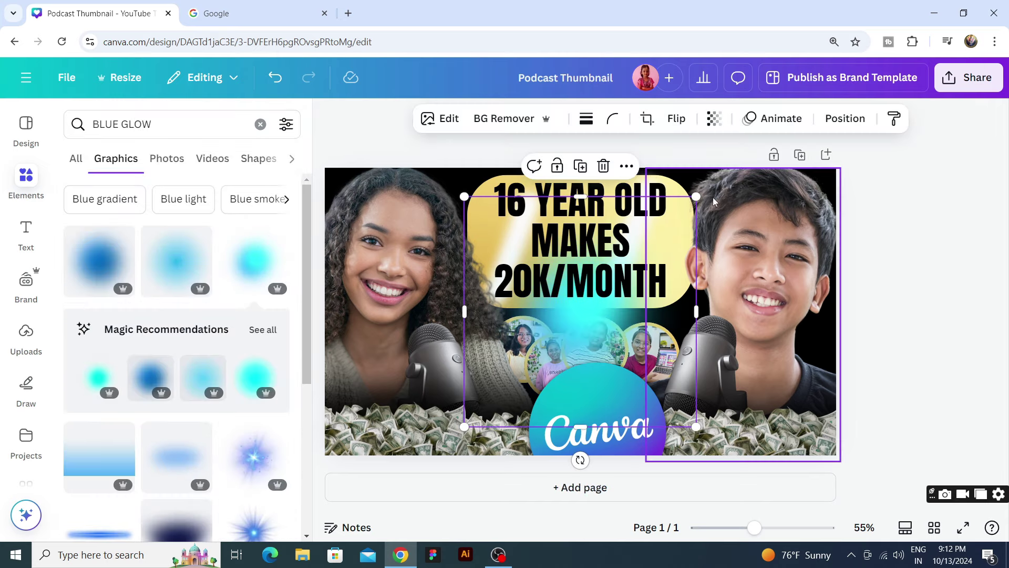
Enlarge the cyan glow, centre it over the boy's portrait and send it behind him.
drag(696, 197, 811, 83)
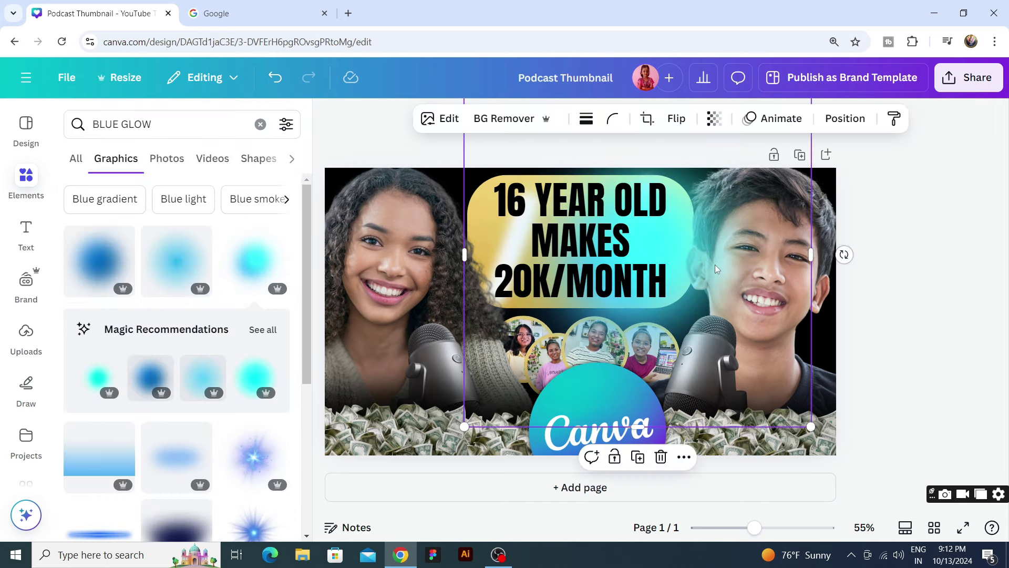
drag(720, 268, 847, 314)
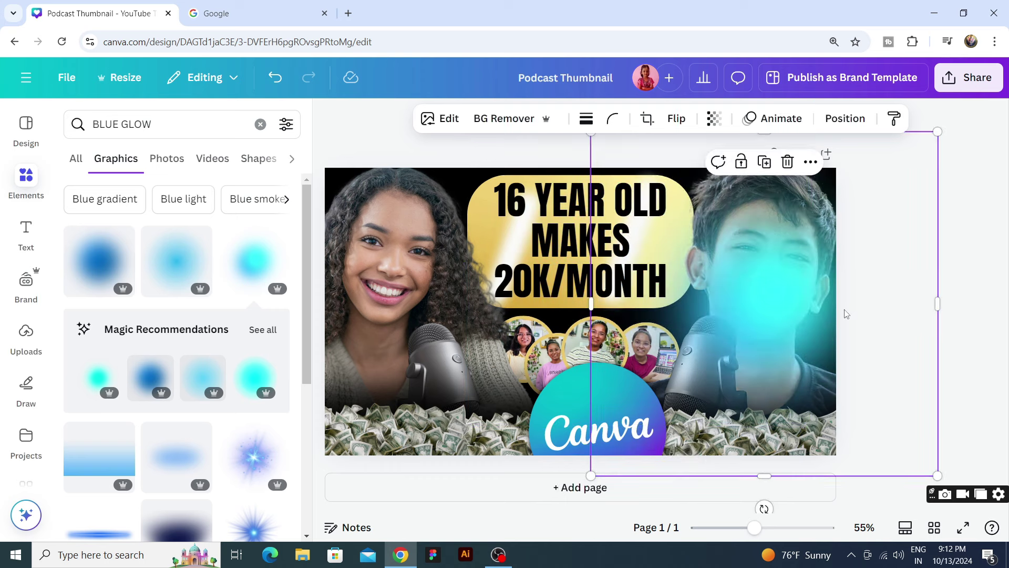
key(ctrl+bracketleft)
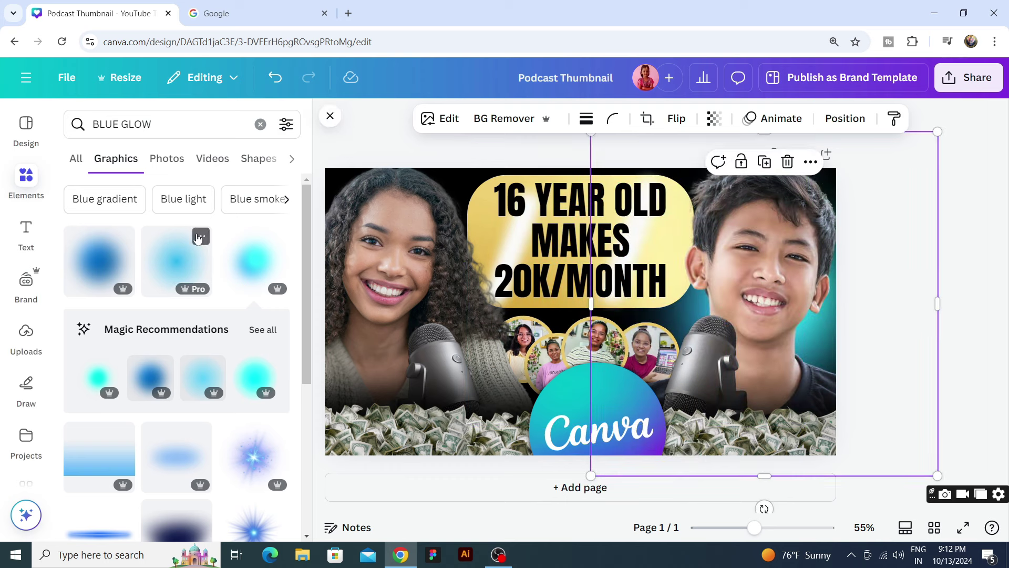
Add a second cyan glow, send it behind the woman's portrait and enlarge it to surround her head and shoulders.
click(212, 278)
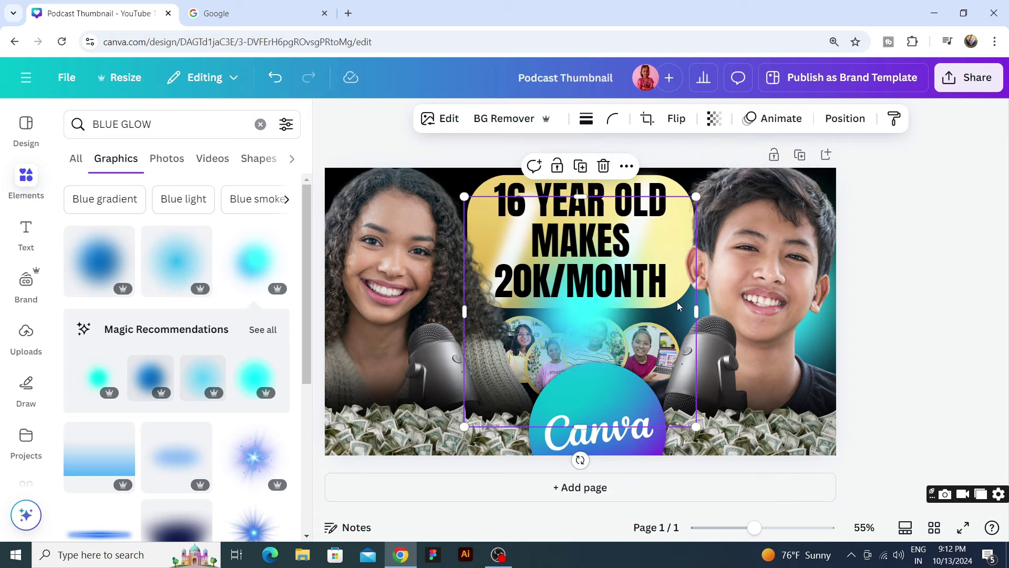
drag(499, 252, 258, 154)
key(ctrl+bracketleft)
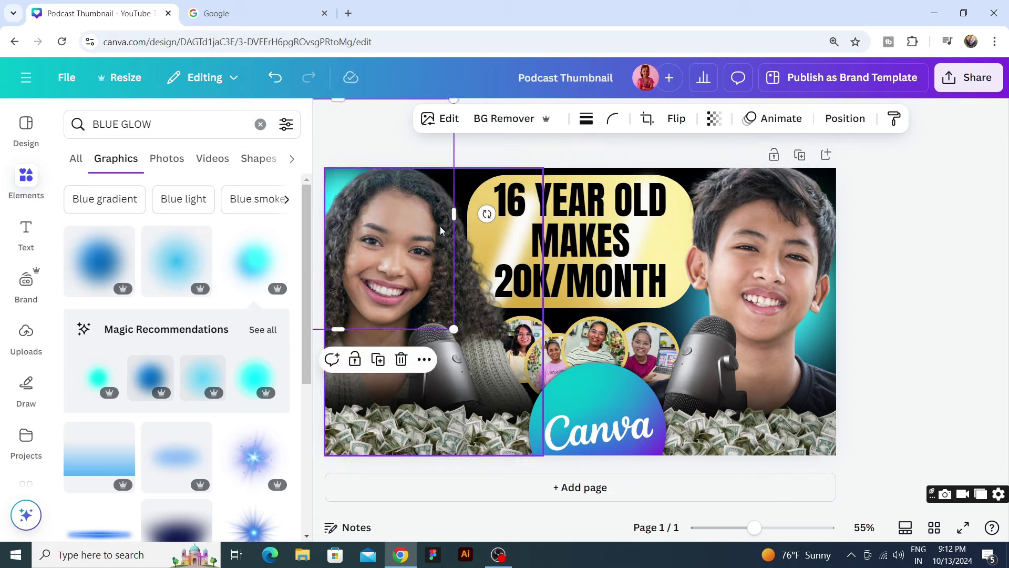
drag(454, 330, 630, 504)
drag(461, 464, 436, 427)
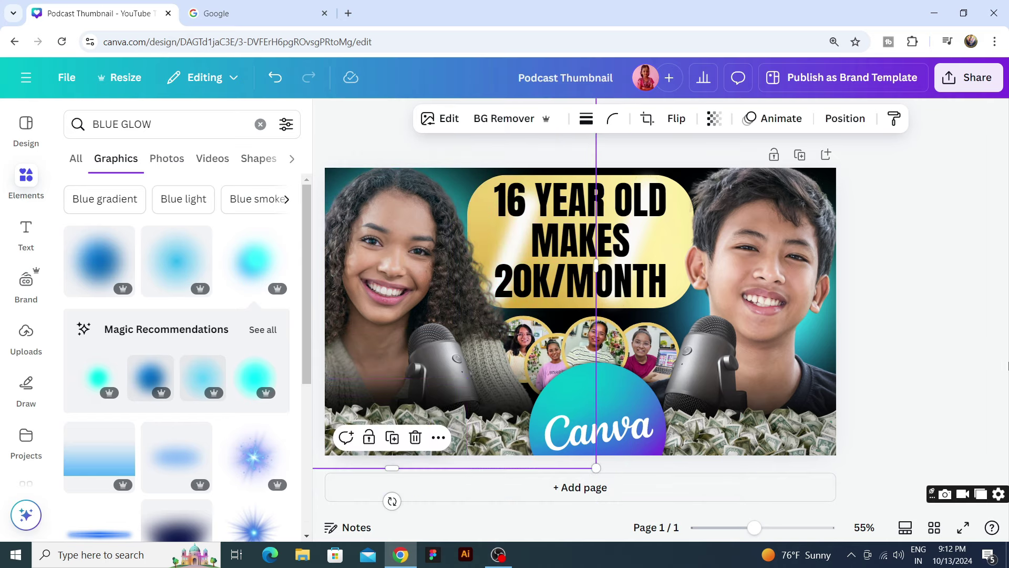
click(919, 333)
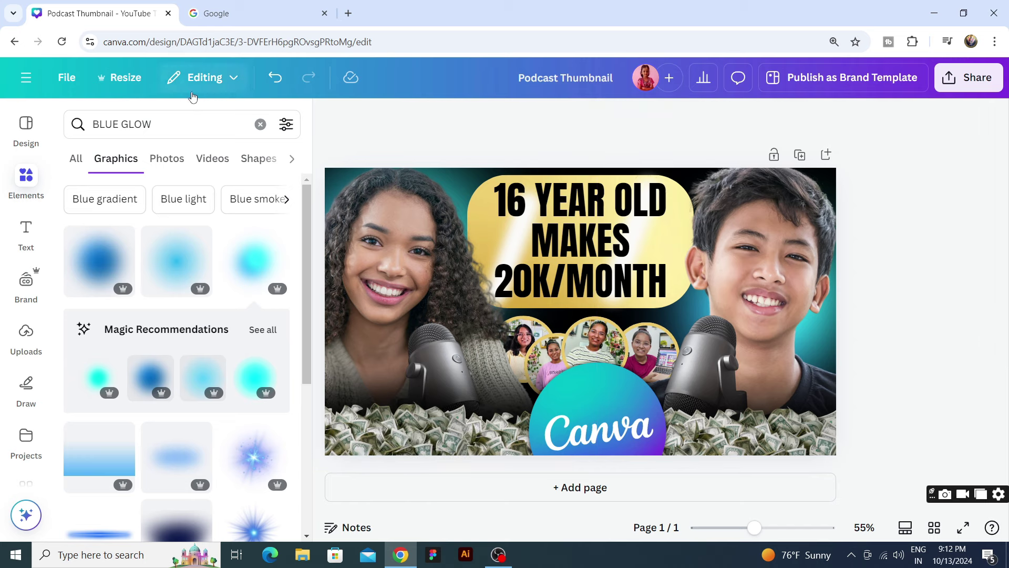
click(330, 119)
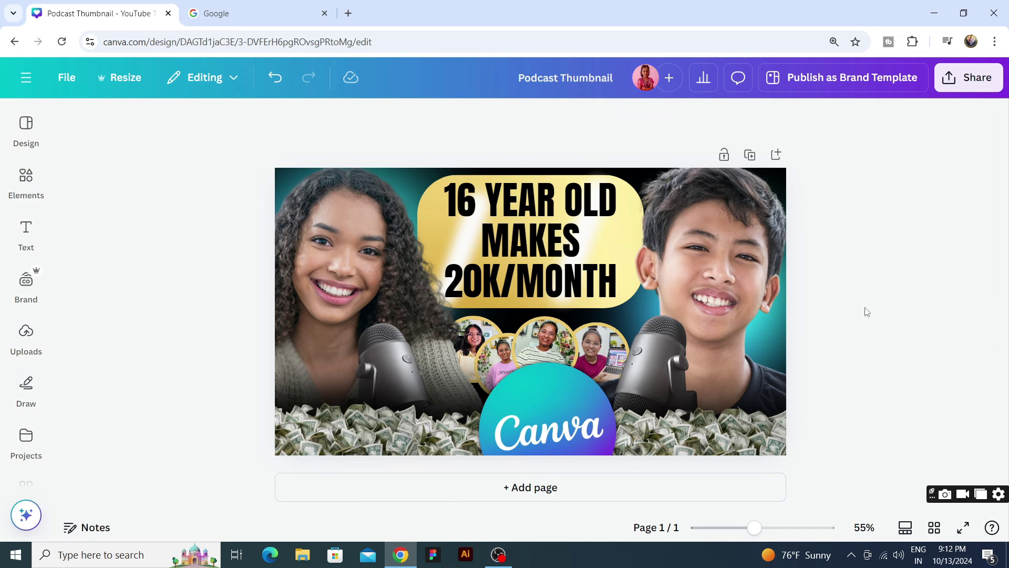
Warm the colour temperature of the boy's portrait slightly and set its brightness to 13.
click(761, 299)
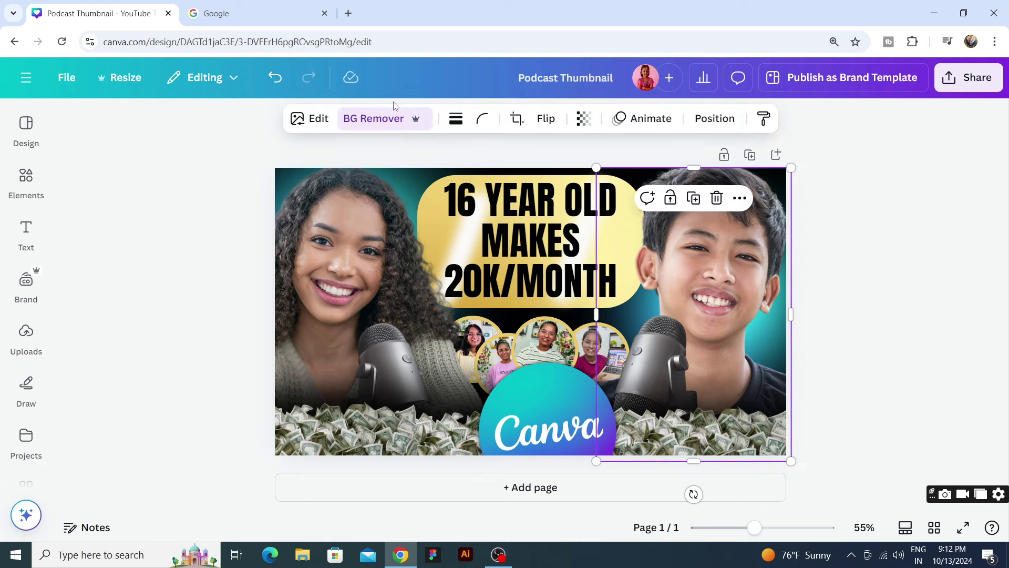
click(310, 118)
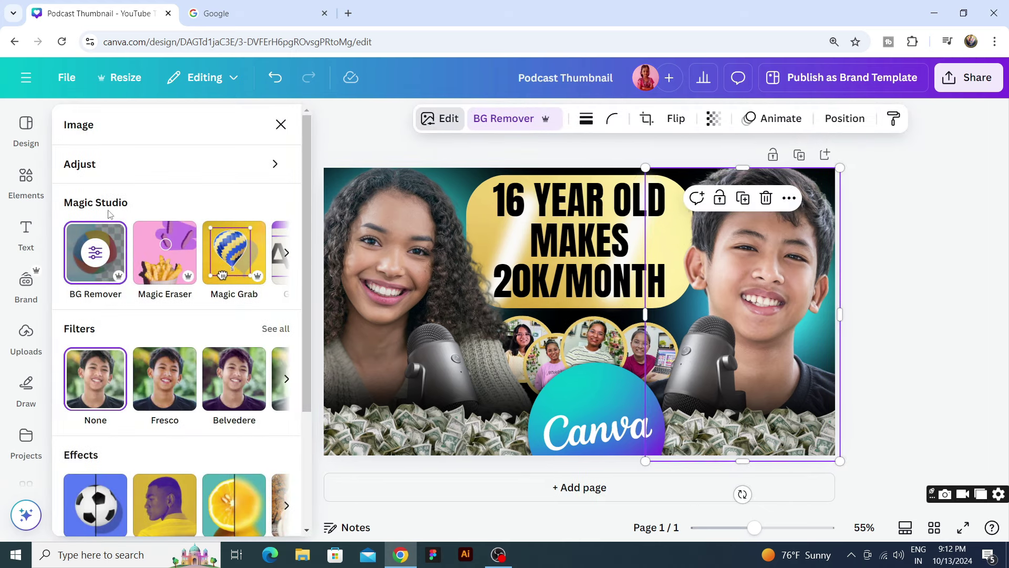
click(113, 177)
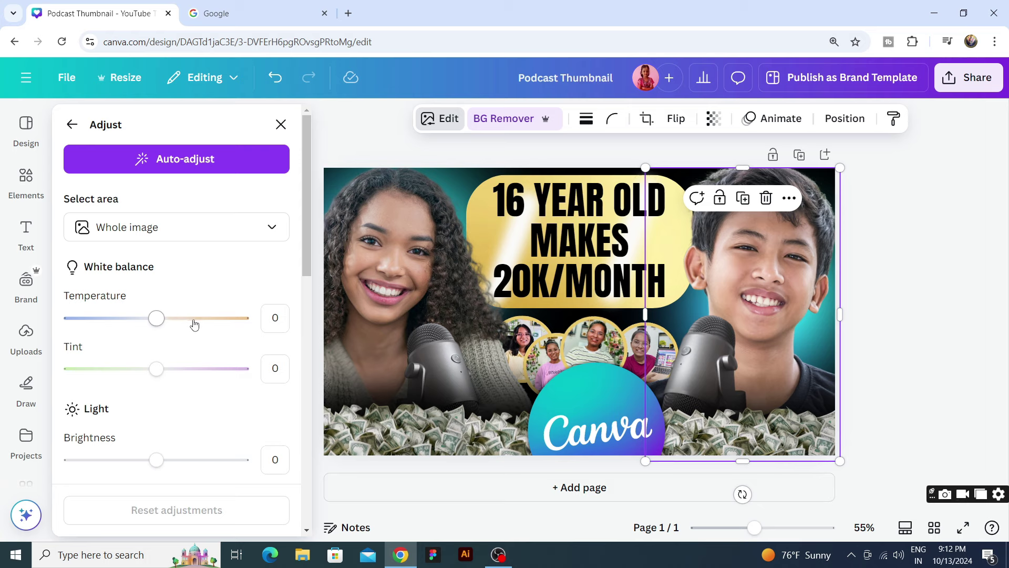
drag(173, 320, 194, 323)
scroll(180, 349, down, 4)
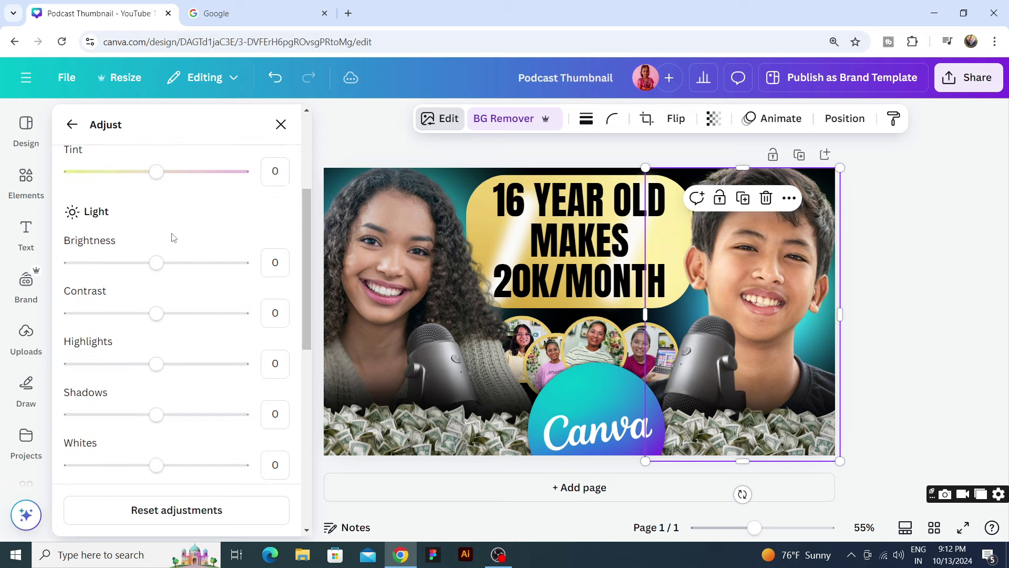
drag(176, 263, 168, 265)
Copy the style of the boy's portrait onto the woman's portrait.
click(894, 119)
click(387, 255)
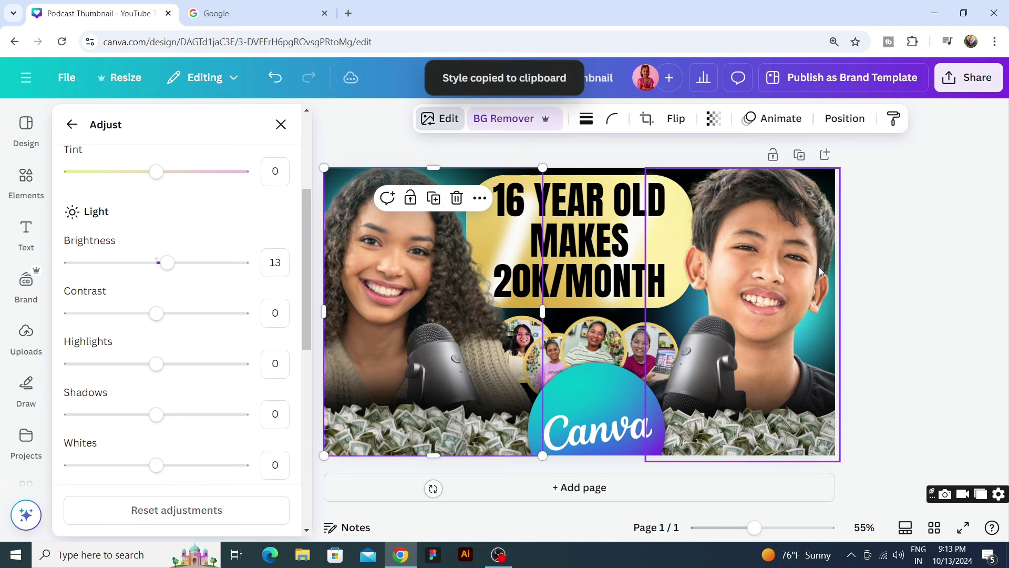
click(888, 287)
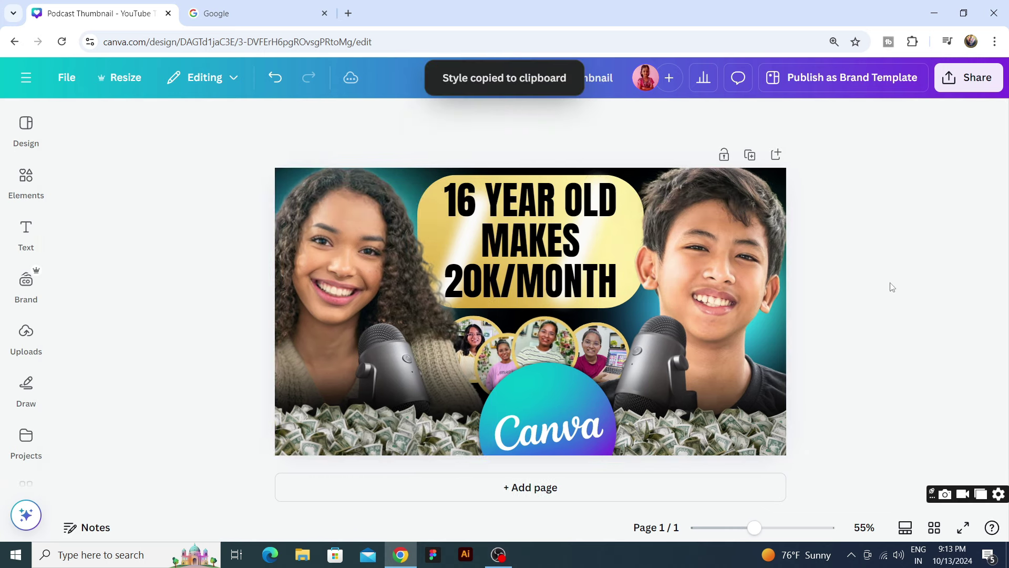